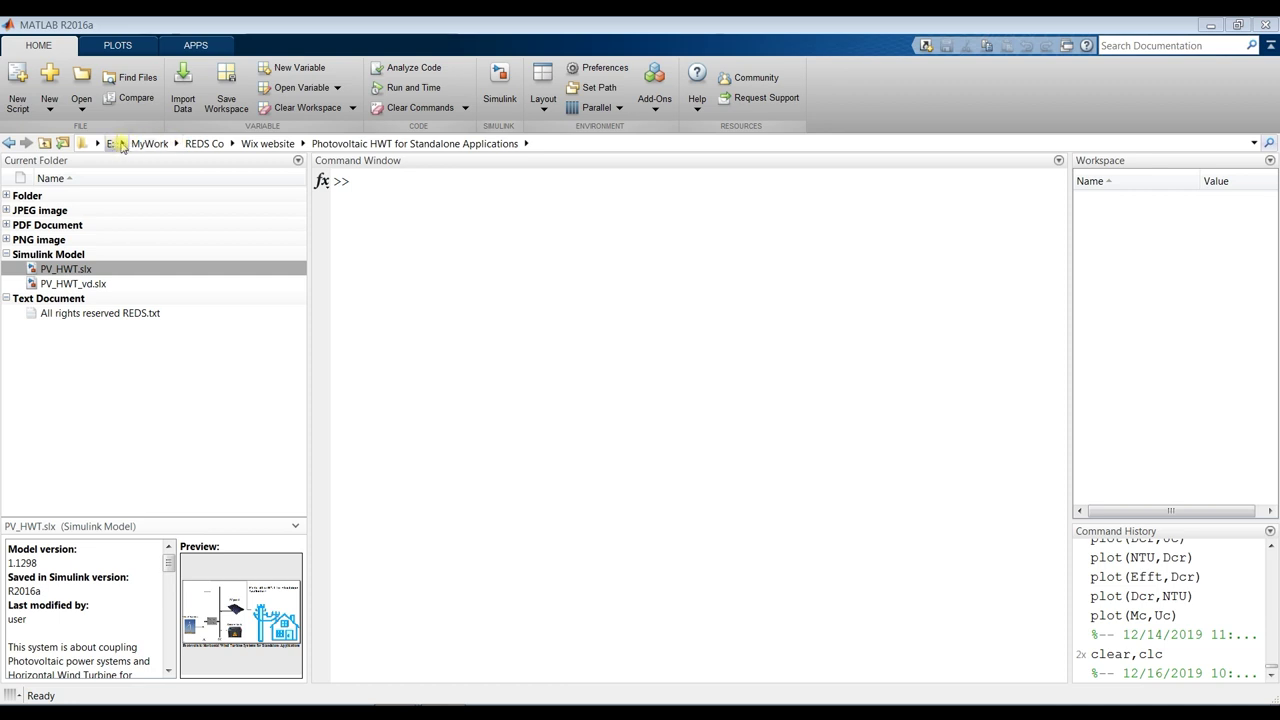
# Step: Browse drive E: subfolders, recent folder paths and file browser options without changing anything
pyautogui.click(121, 144)
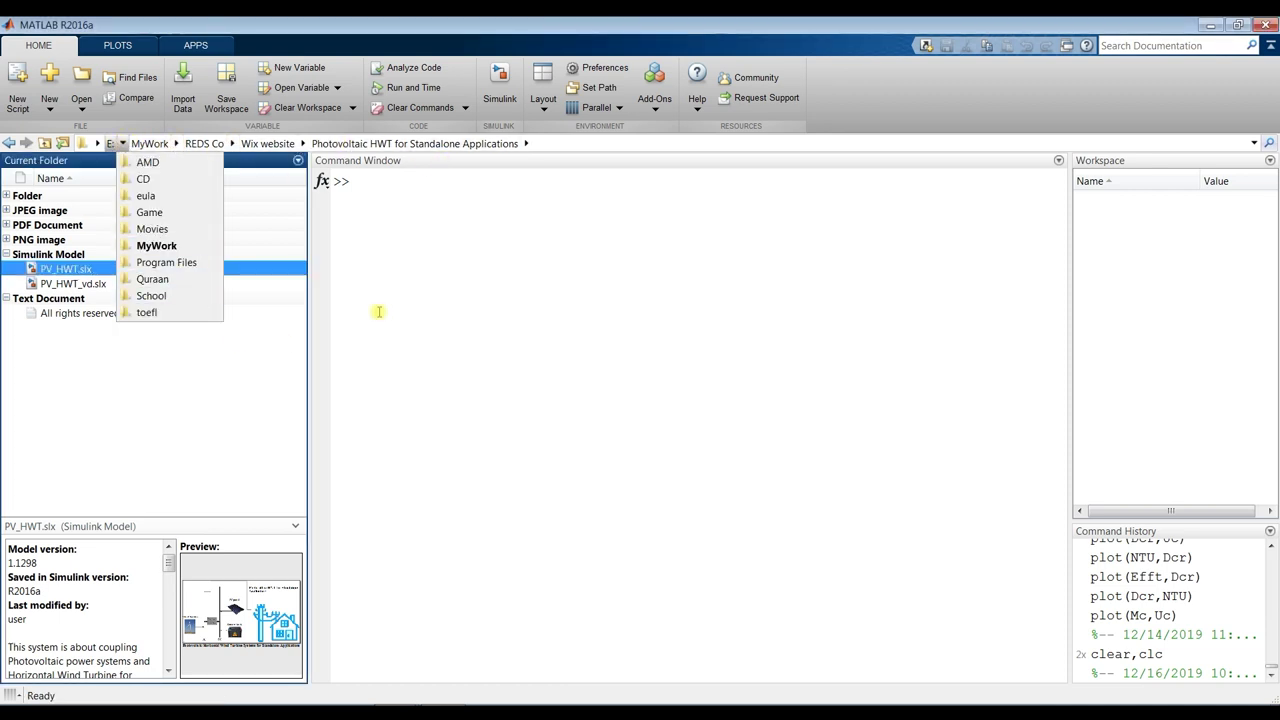
pyautogui.click(488, 376)
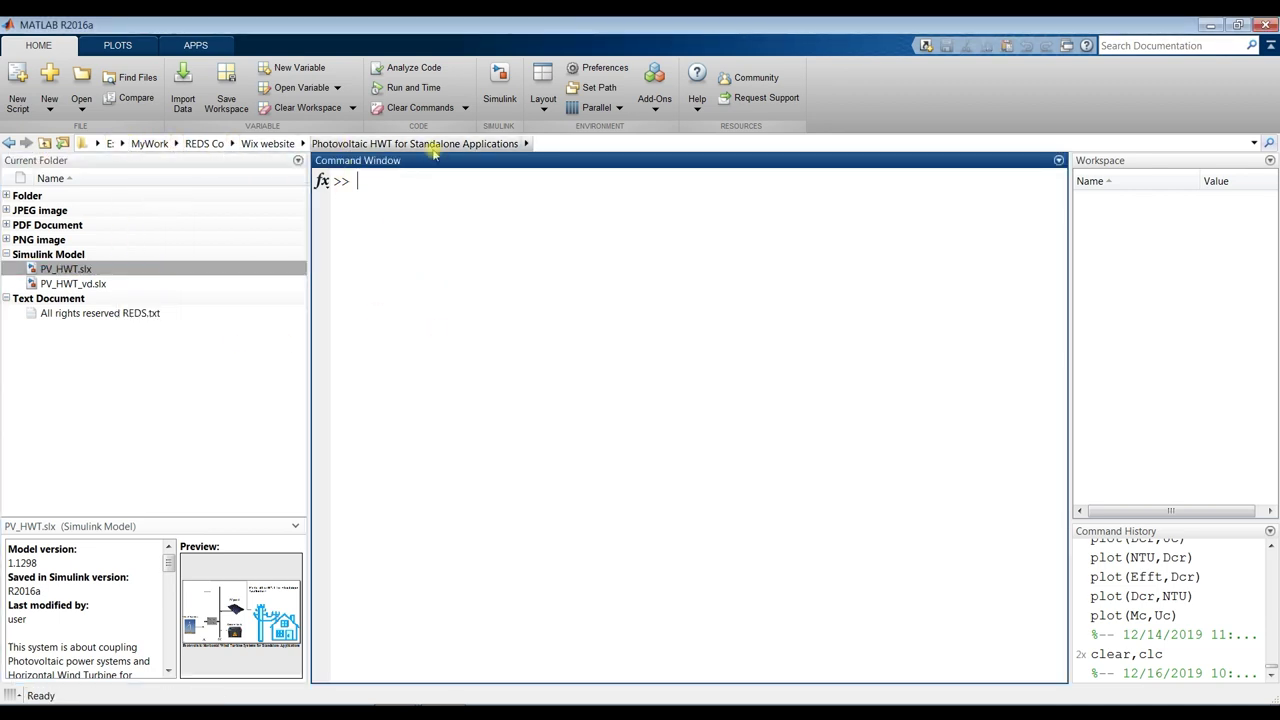
pyautogui.click(1253, 144)
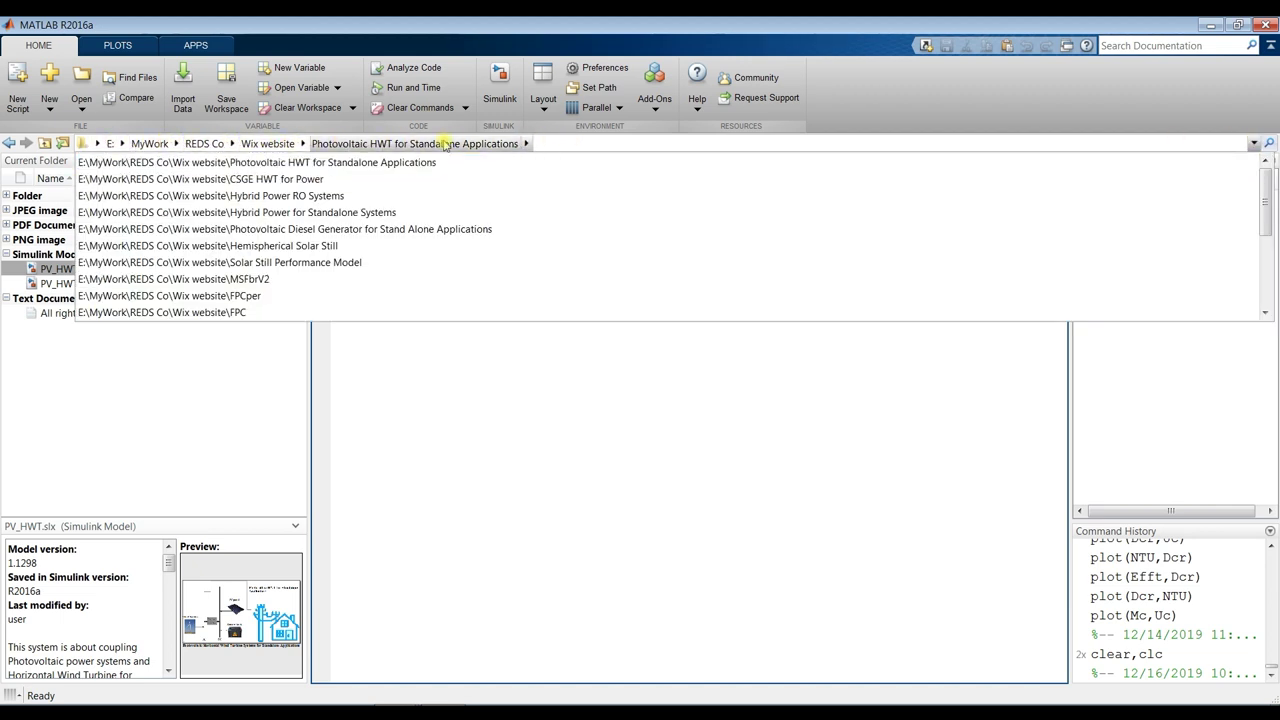
pyautogui.click(474, 400)
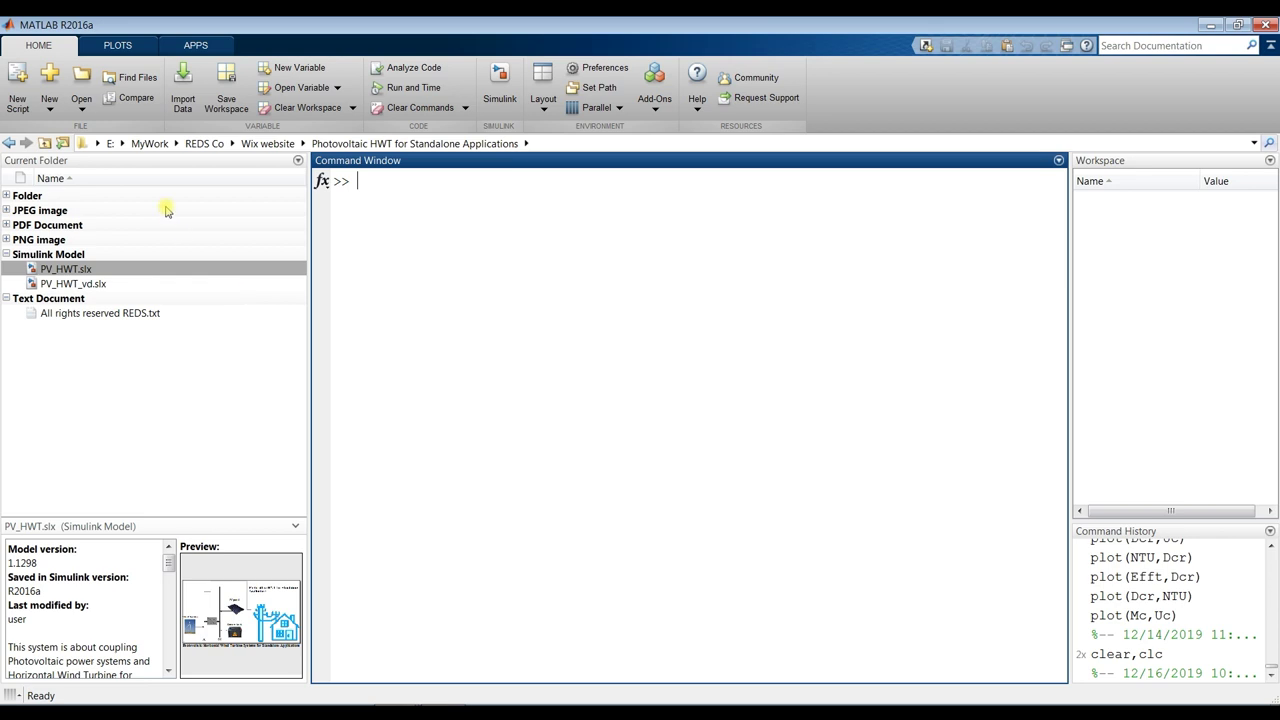
pyautogui.click(297, 162)
pyautogui.moveTo(349, 289)
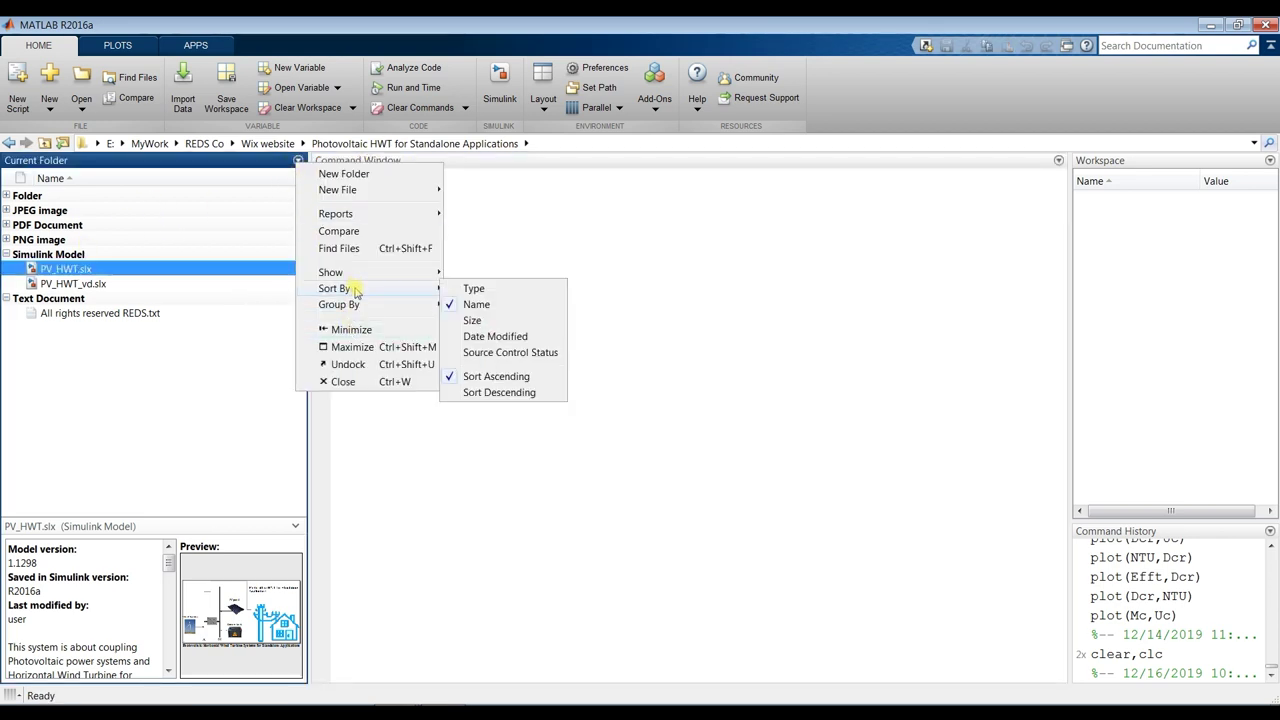
pyautogui.click(178, 366)
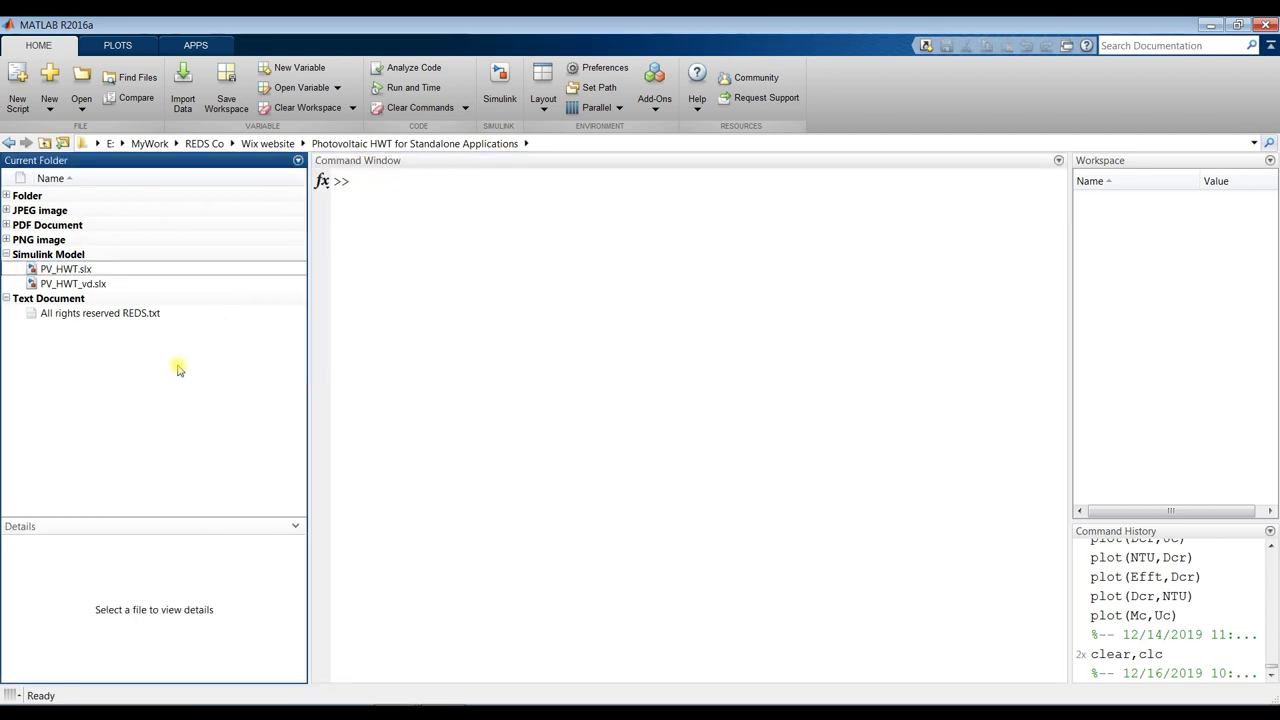
# Step: Expand and collapse the Folder, JPEG, PDF and PNG groups, then open PV_HWT.slx
pyautogui.click(6, 196)
pyautogui.click(6, 196)
pyautogui.click(6, 211)
pyautogui.click(6, 211)
pyautogui.click(6, 225)
pyautogui.click(6, 225)
pyautogui.click(6, 240)
pyautogui.click(6, 240)
pyautogui.doubleClick(62, 269)
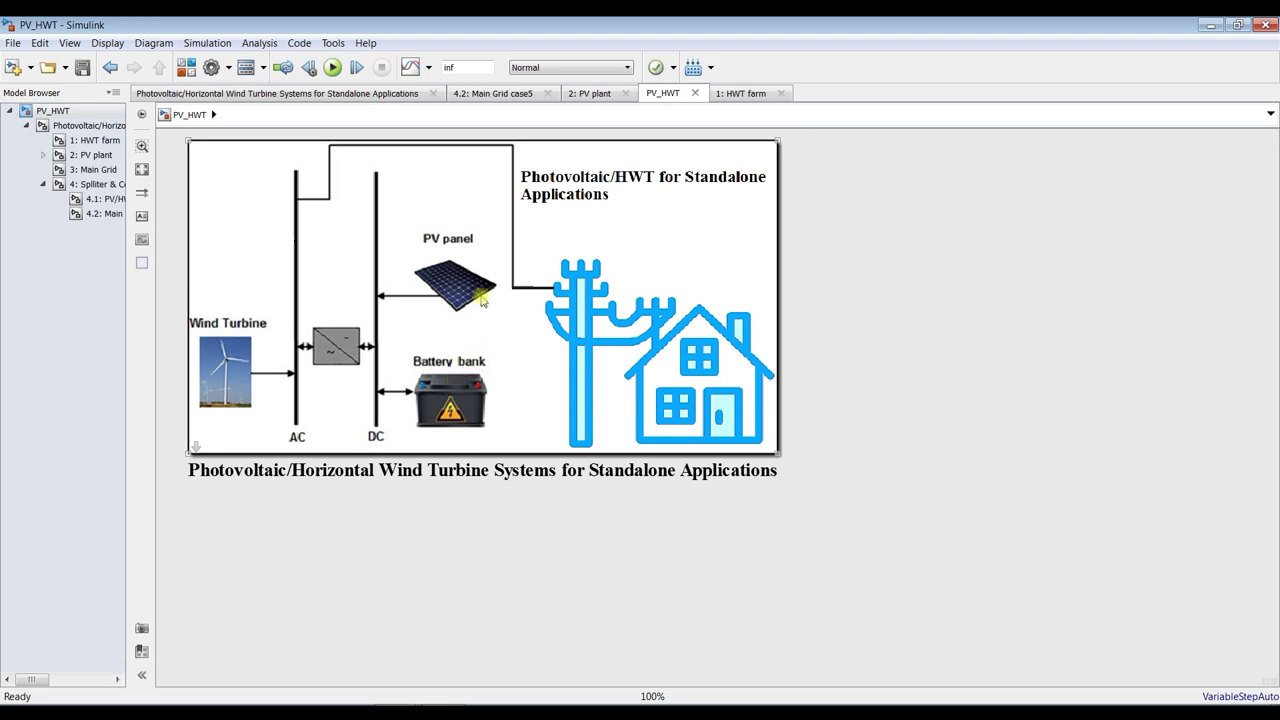
# Step: Open the Photovoltaic/Horizontal Wind Turbine subsystem and fit the whole diagram to the window
pyautogui.click(86, 126)
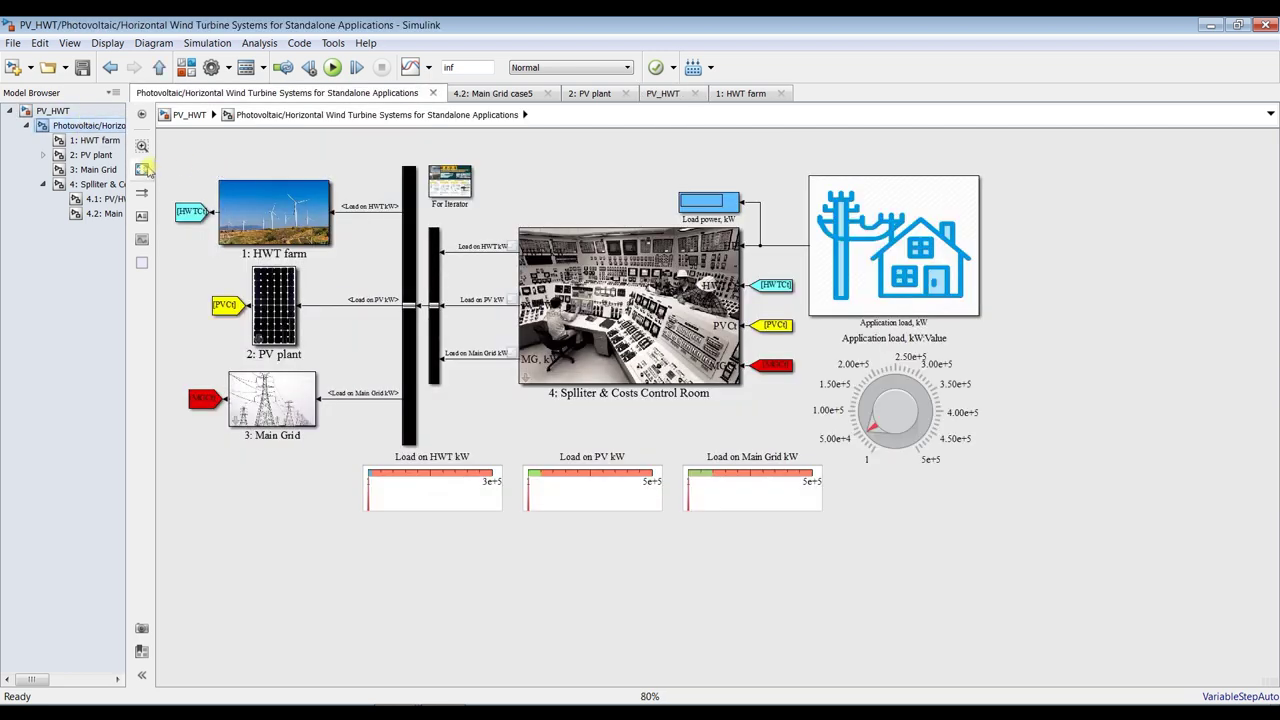
pyautogui.click(141, 169)
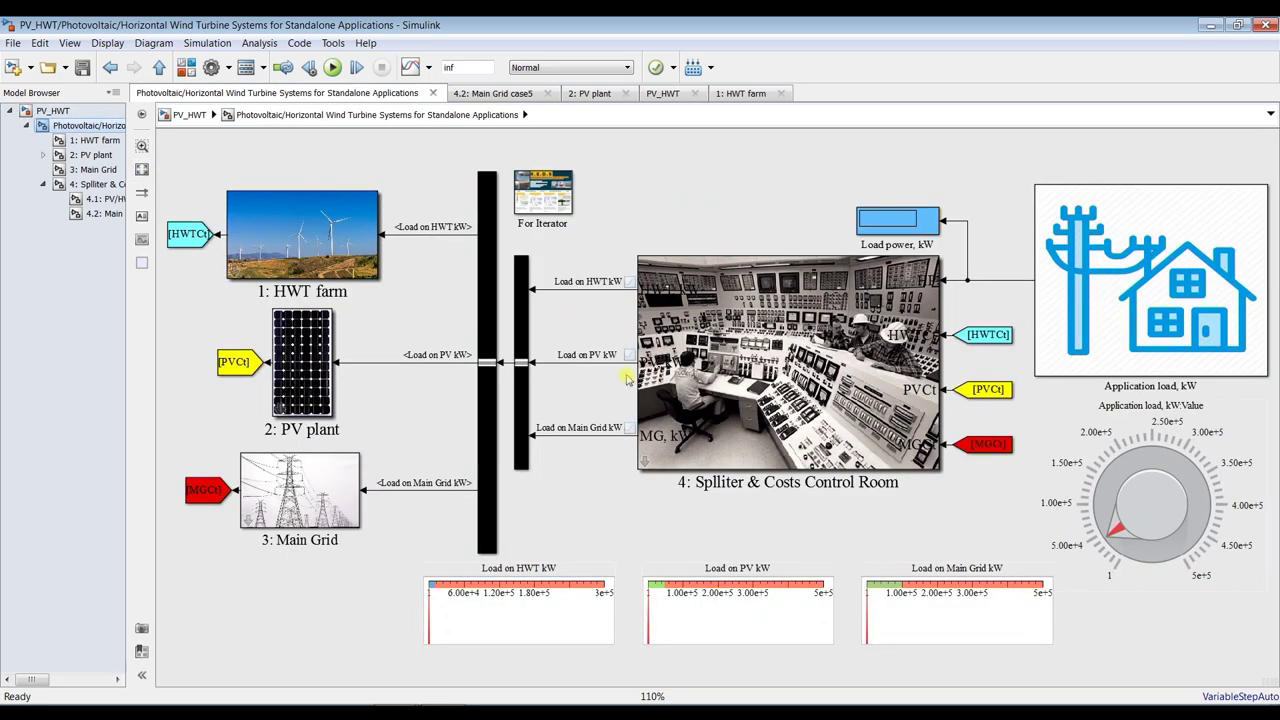
# Step: Set the simulation stop time to 0, save, and nudge the Application load knob toward 2.00e+5
pyautogui.doubleClick(472, 68)
pyautogui.write('0')
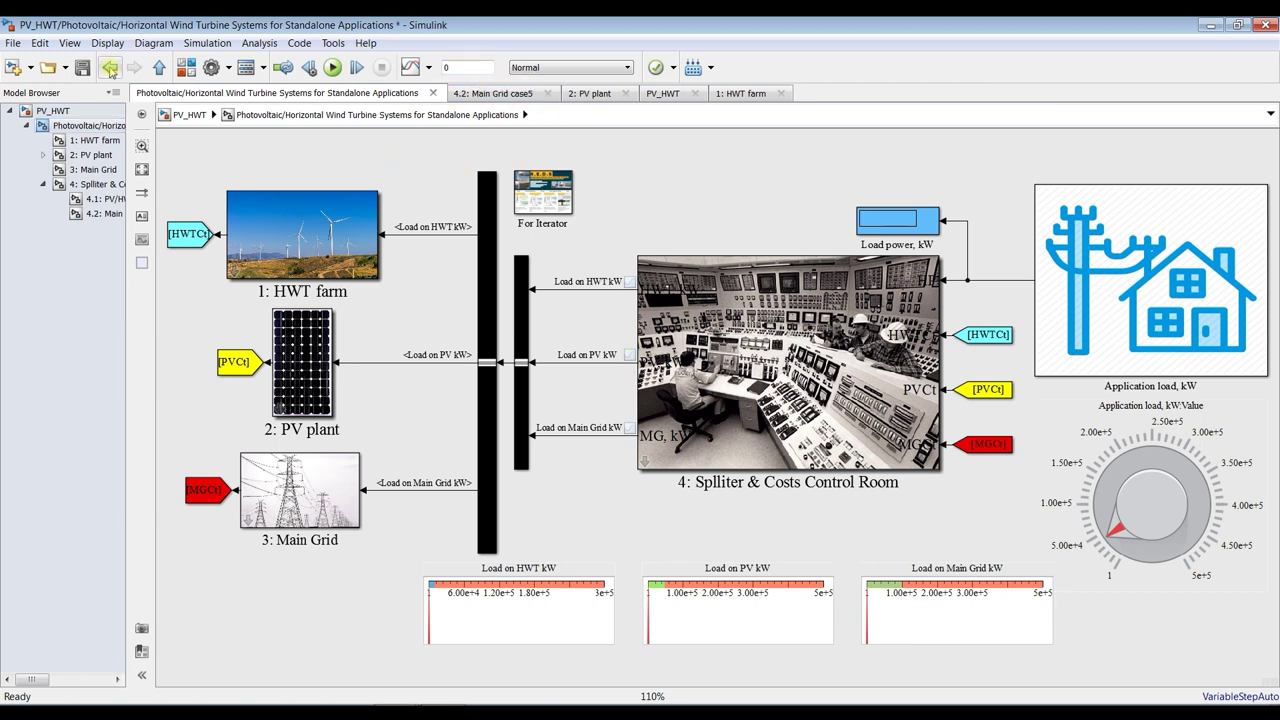
pyautogui.click(84, 68)
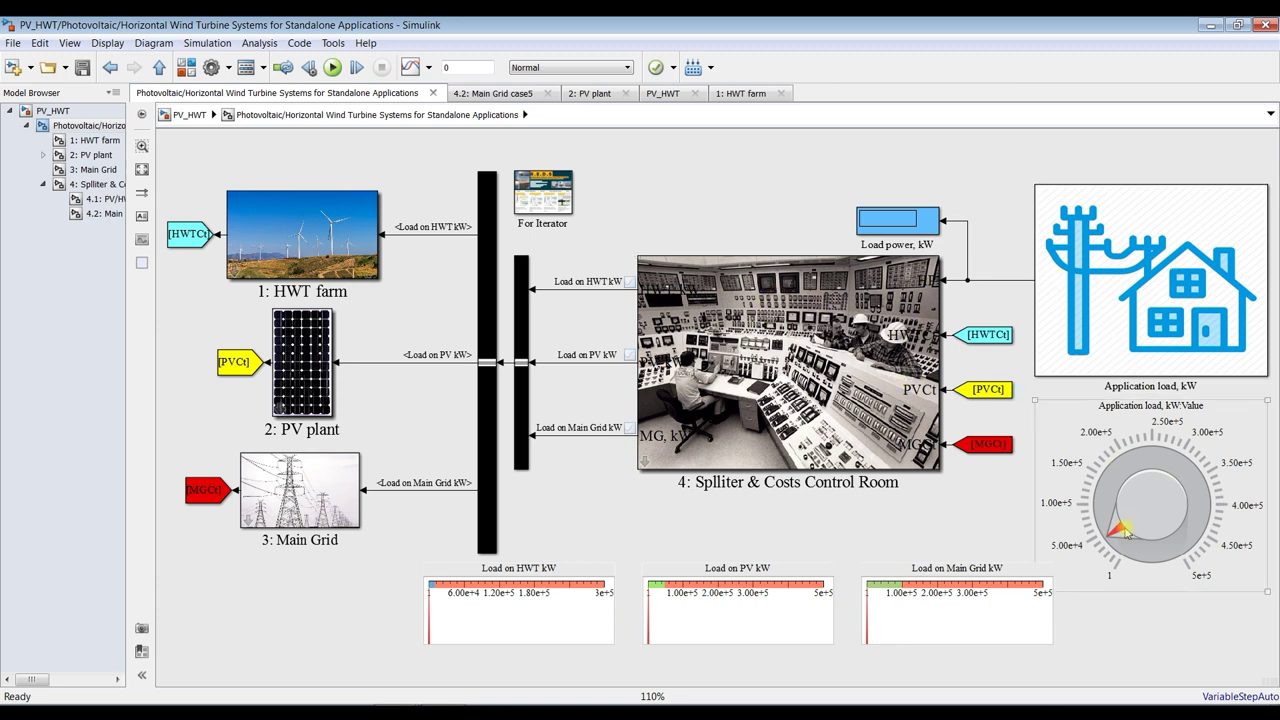
pyautogui.moveTo(1117, 535)
pyautogui.mouseDown()
pyautogui.moveTo(1100, 494)
pyautogui.moveTo(1112, 548)
pyautogui.mouseUp()
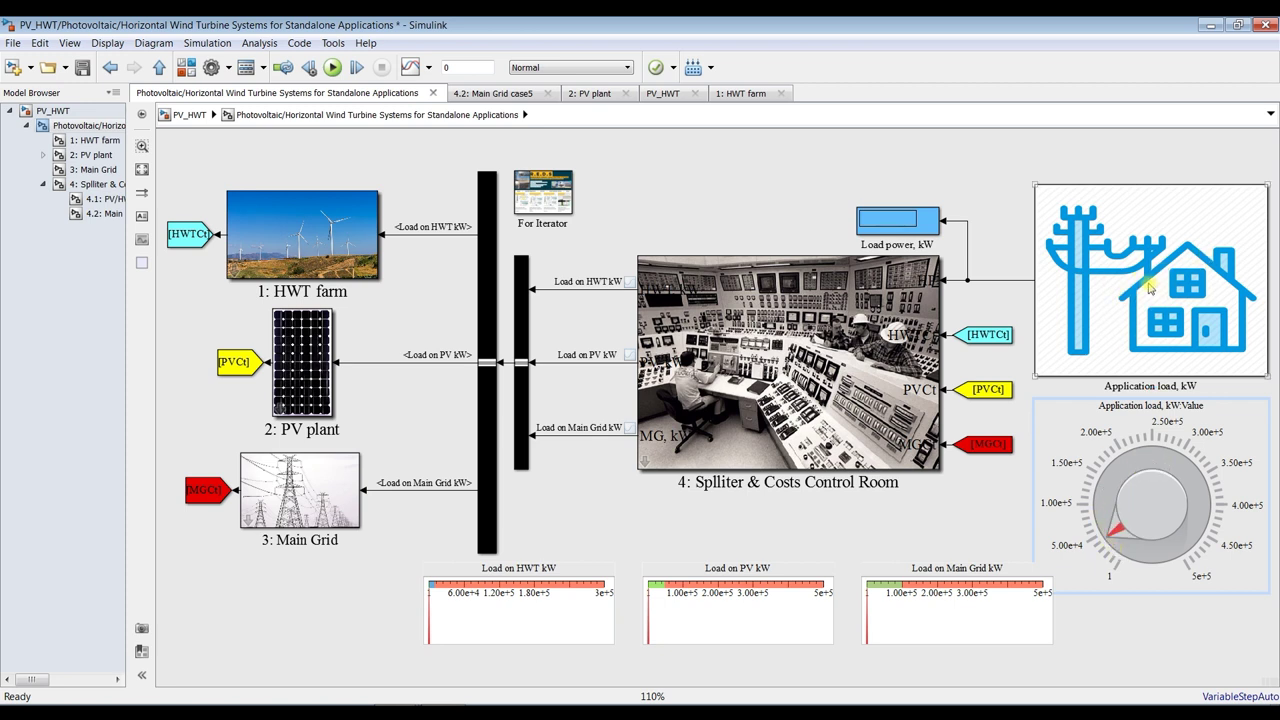
# Step: Set the Application load knob near 2.00e+5, keeping its 1–500000 range and 50000 tick interval
pyautogui.click(1116, 433)
pyautogui.doubleClick(1116, 433)
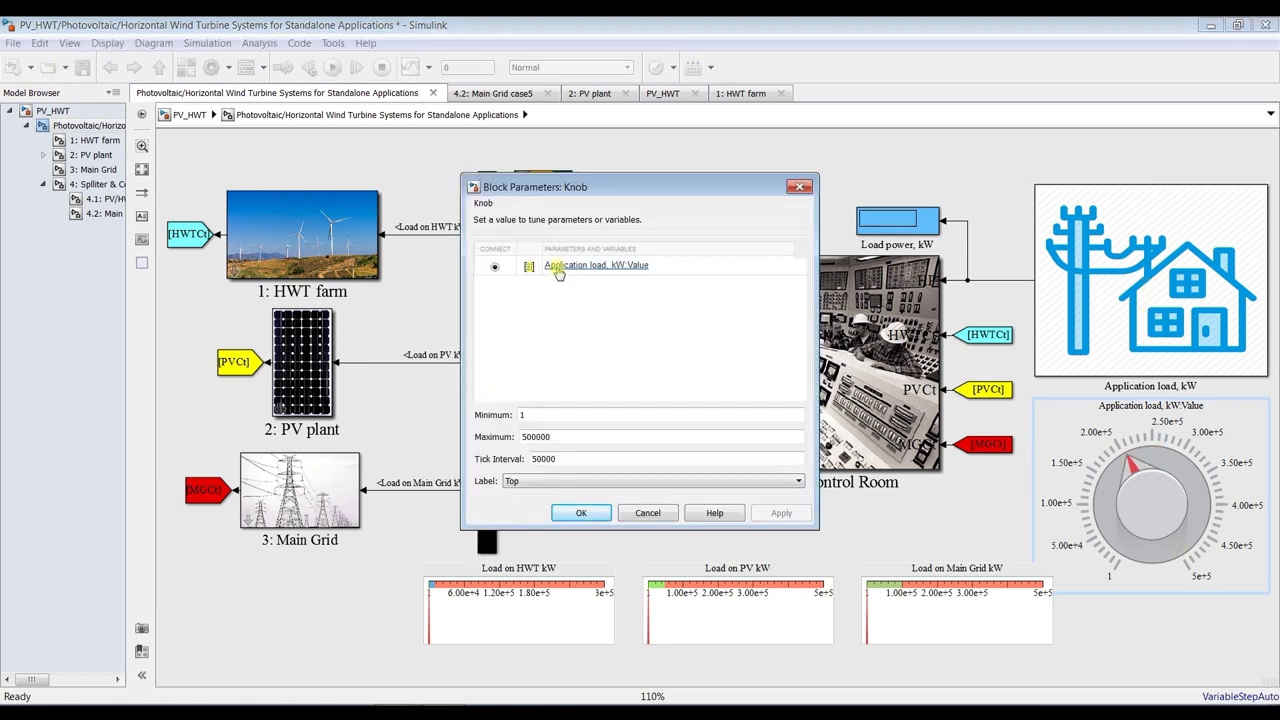
pyautogui.doubleClick(558, 437)
pyautogui.doubleClick(563, 458)
pyautogui.doubleClick(540, 437)
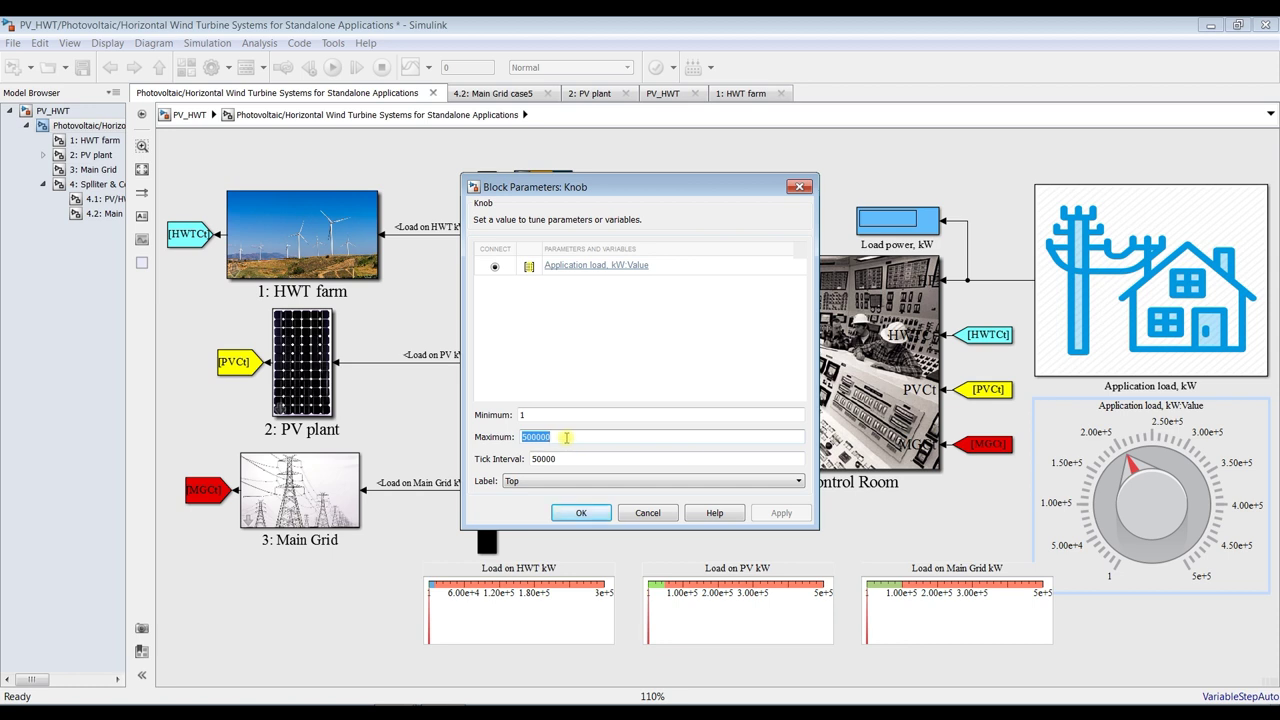
pyautogui.click(580, 514)
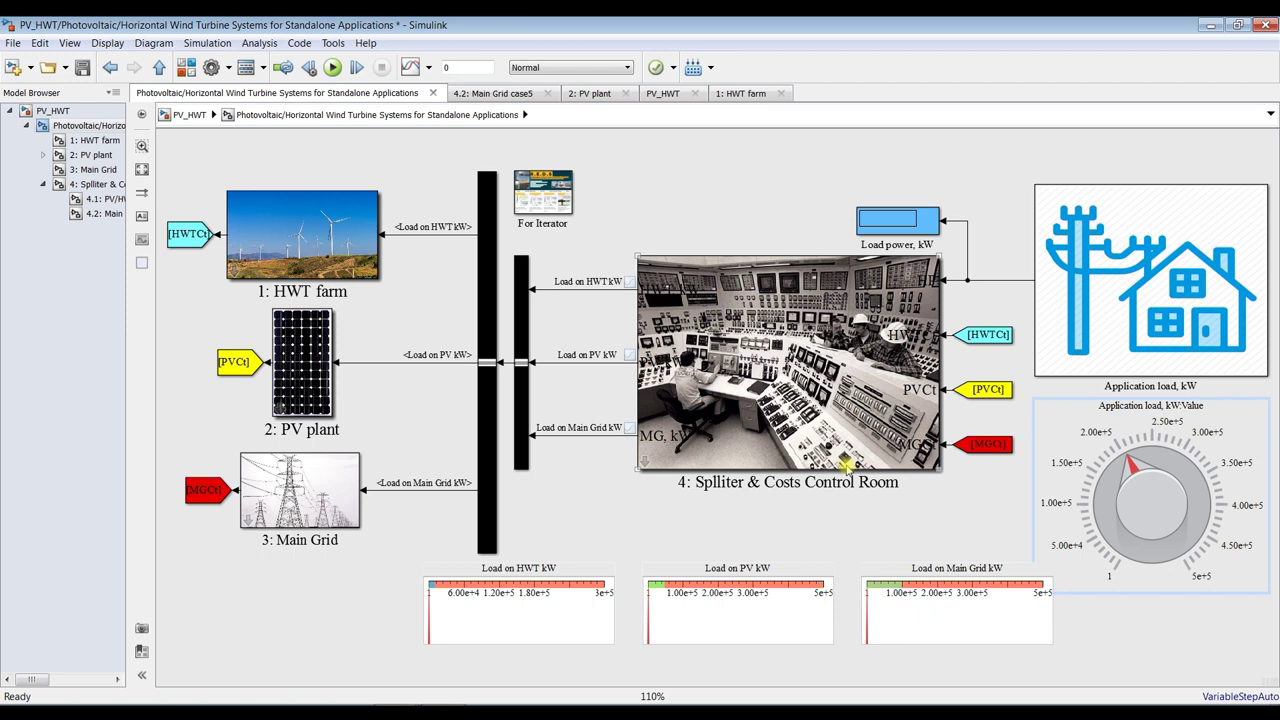
# Step: Enter 1000 kW as the HWT farm's Power/HWT unit on the Design tab, apply and confirm
pyautogui.click(326, 230)
pyautogui.doubleClick(322, 228)
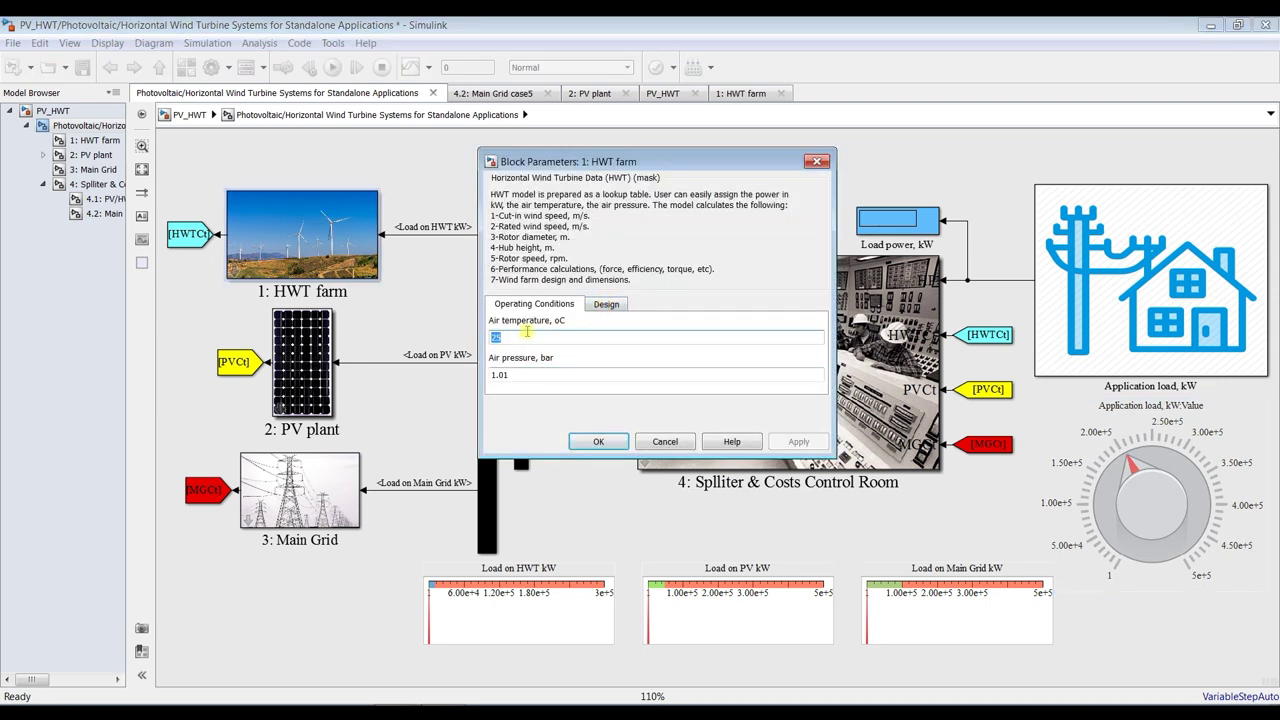
pyautogui.click(522, 378)
pyautogui.click(604, 305)
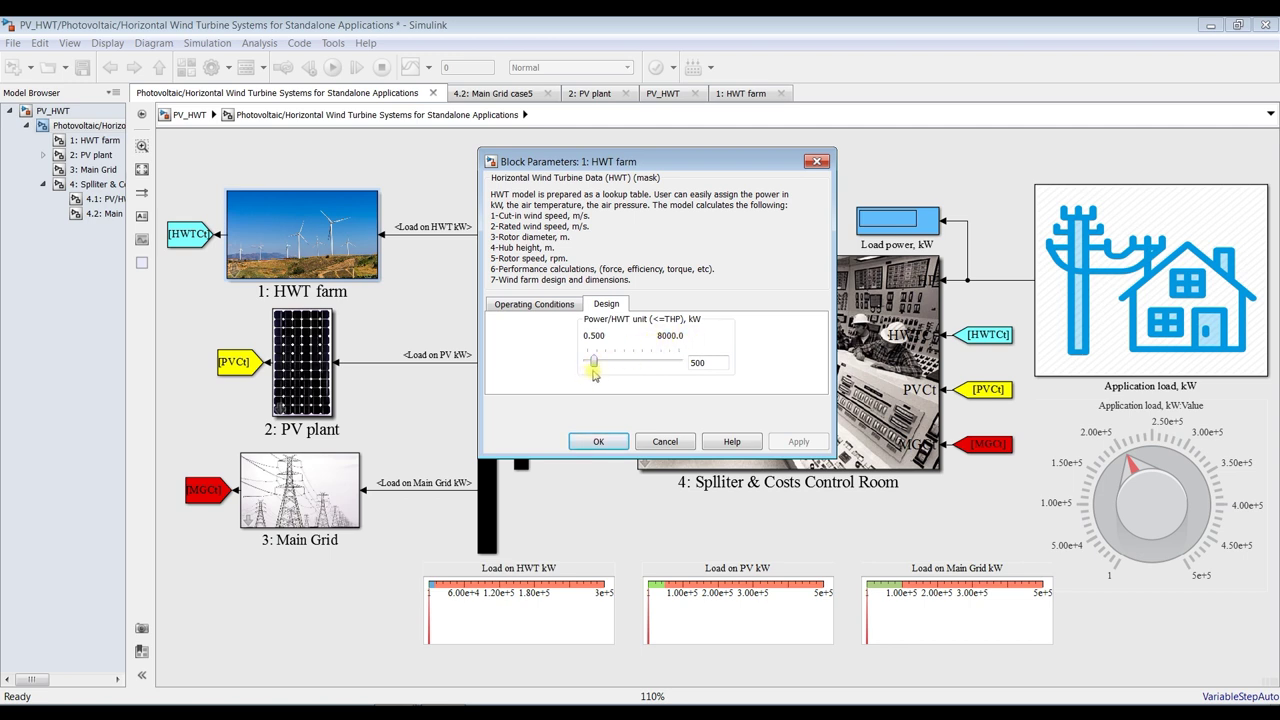
pyautogui.write('1')
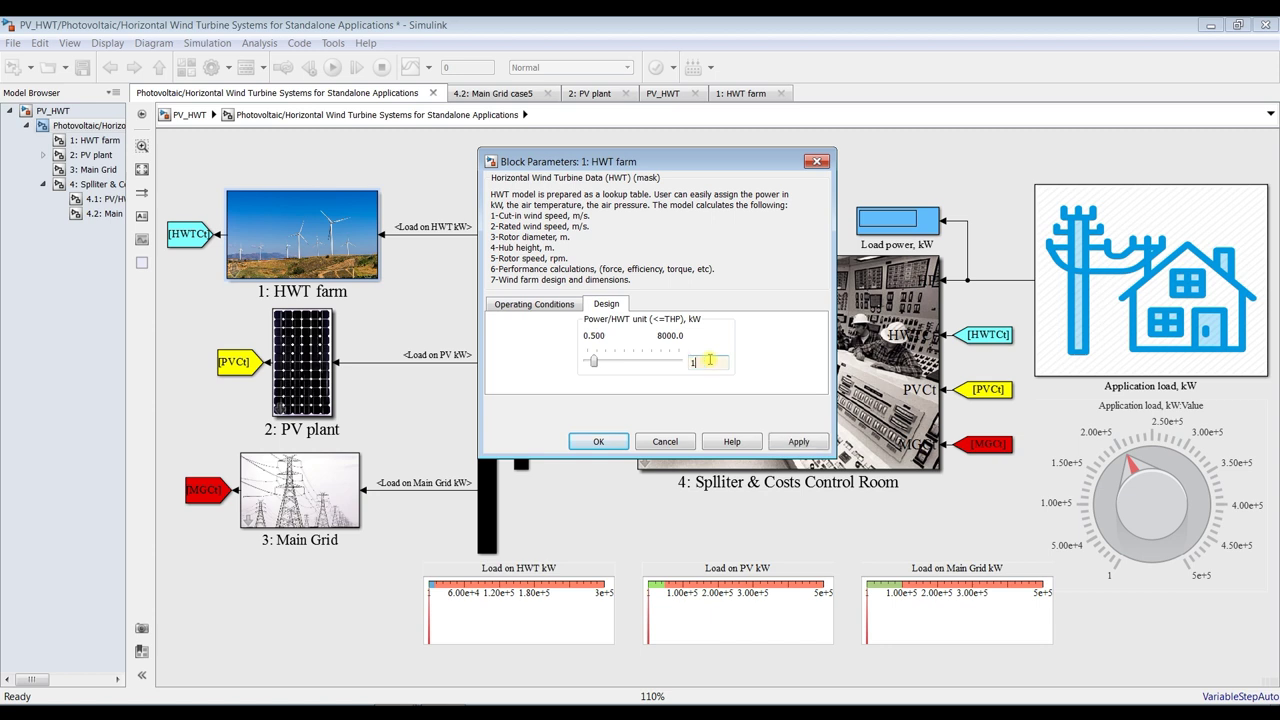
pyautogui.write('000')
pyautogui.click(798, 442)
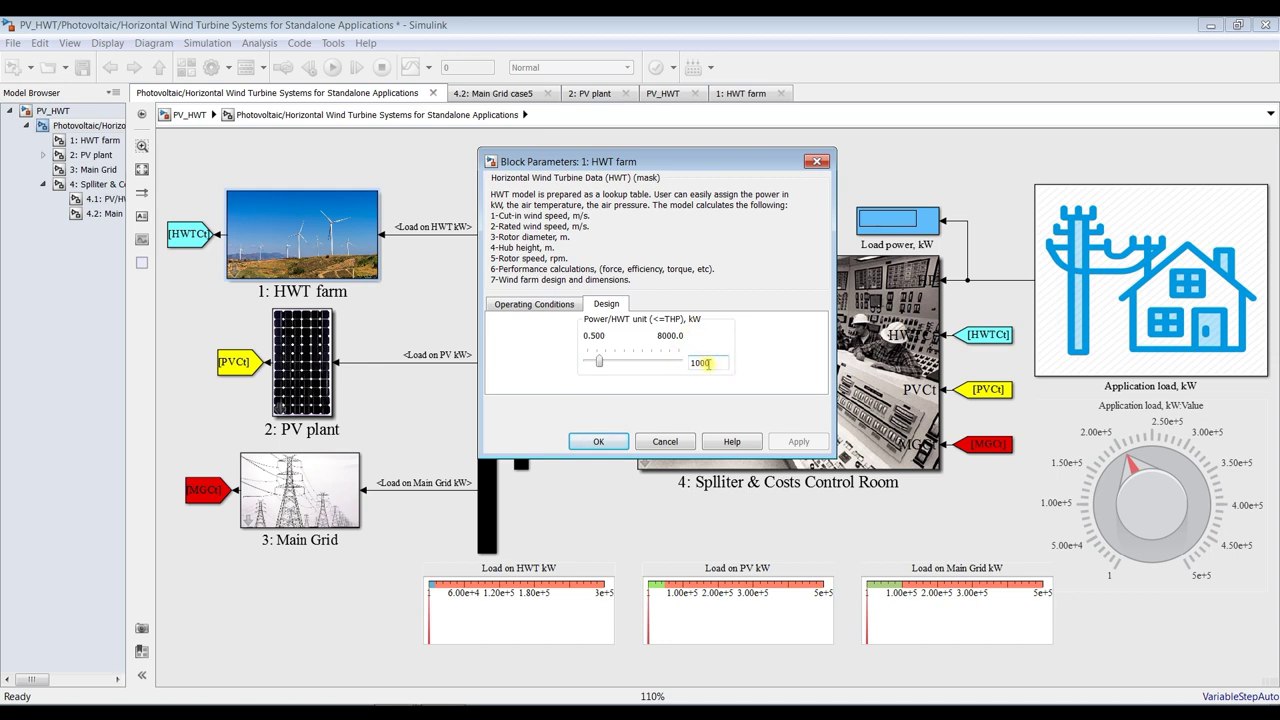
pyautogui.click(1142, 461)
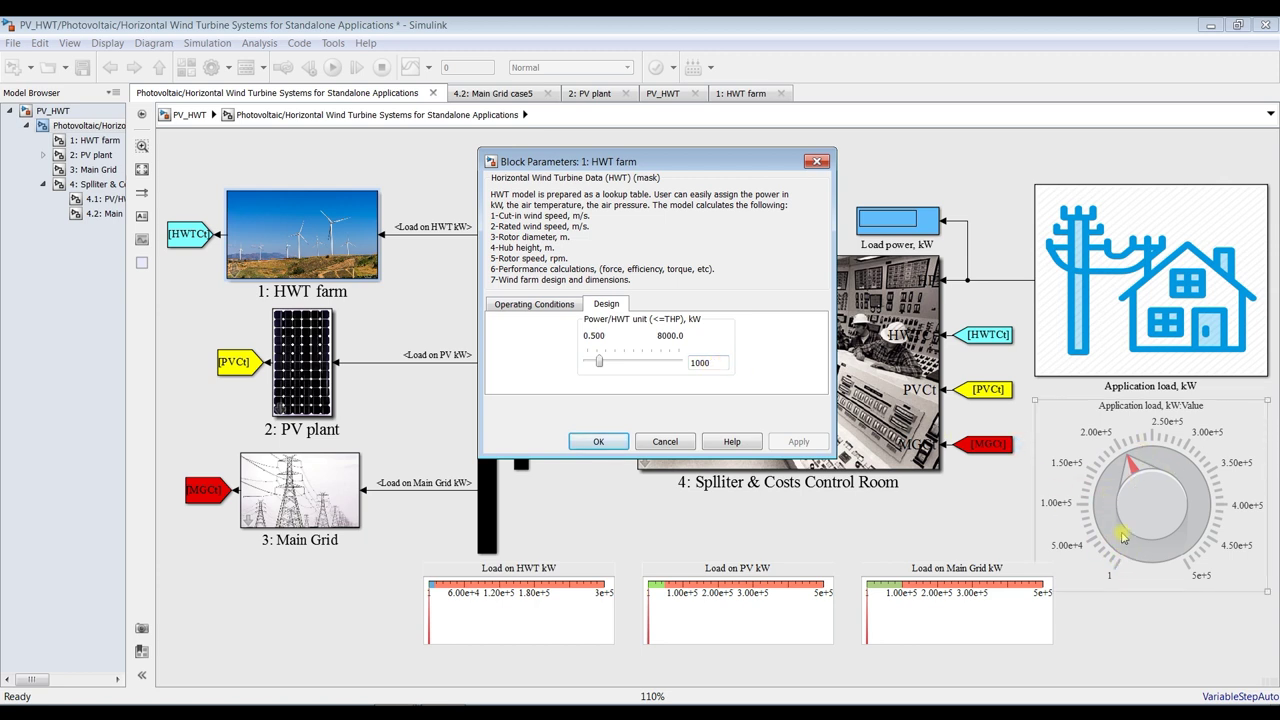
pyautogui.click(600, 443)
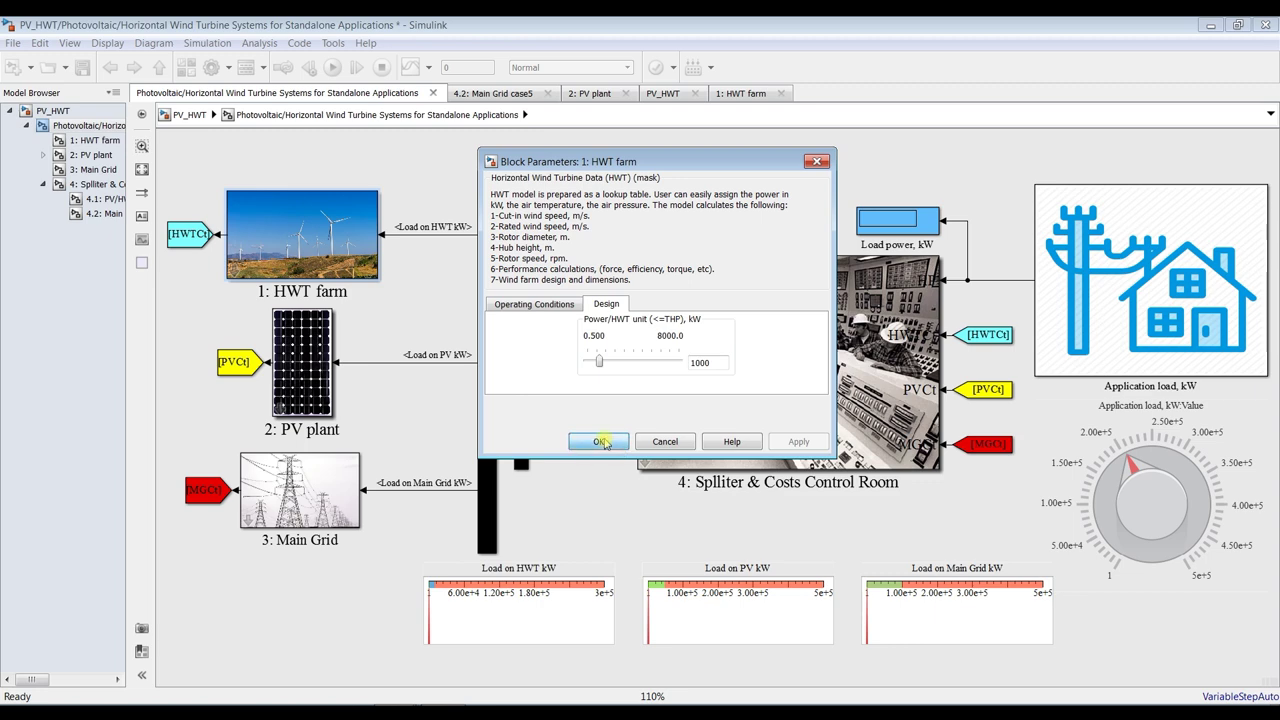
# Step: Set the PV plant's solar radiation selection to W/m2 and apply it
pyautogui.doubleClick(286, 338)
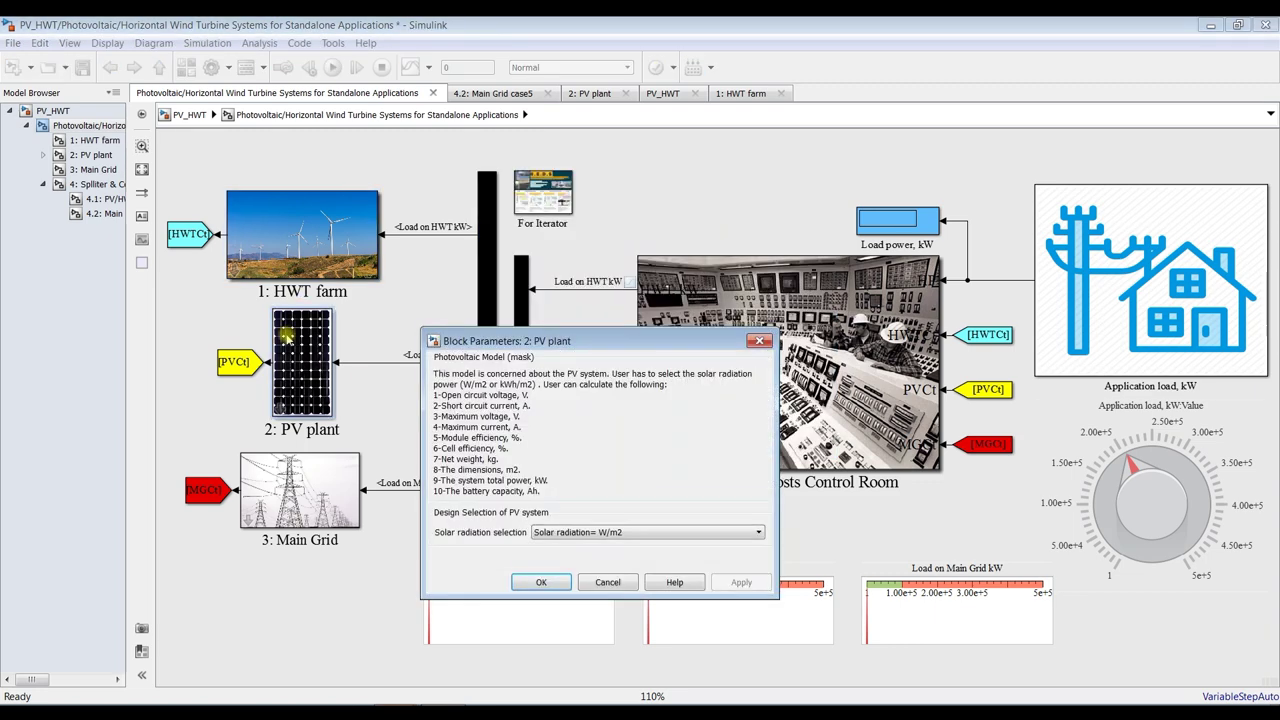
pyautogui.click(583, 533)
pyautogui.click(588, 556)
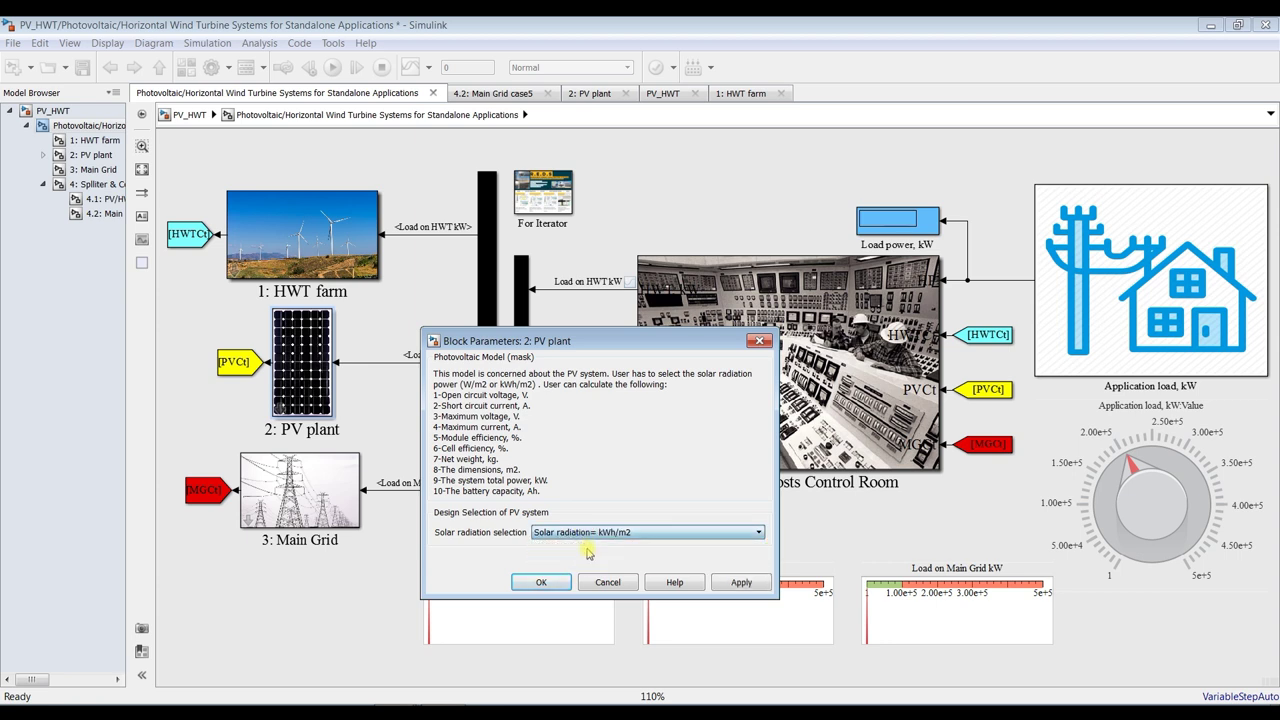
pyautogui.click(588, 533)
pyautogui.click(590, 545)
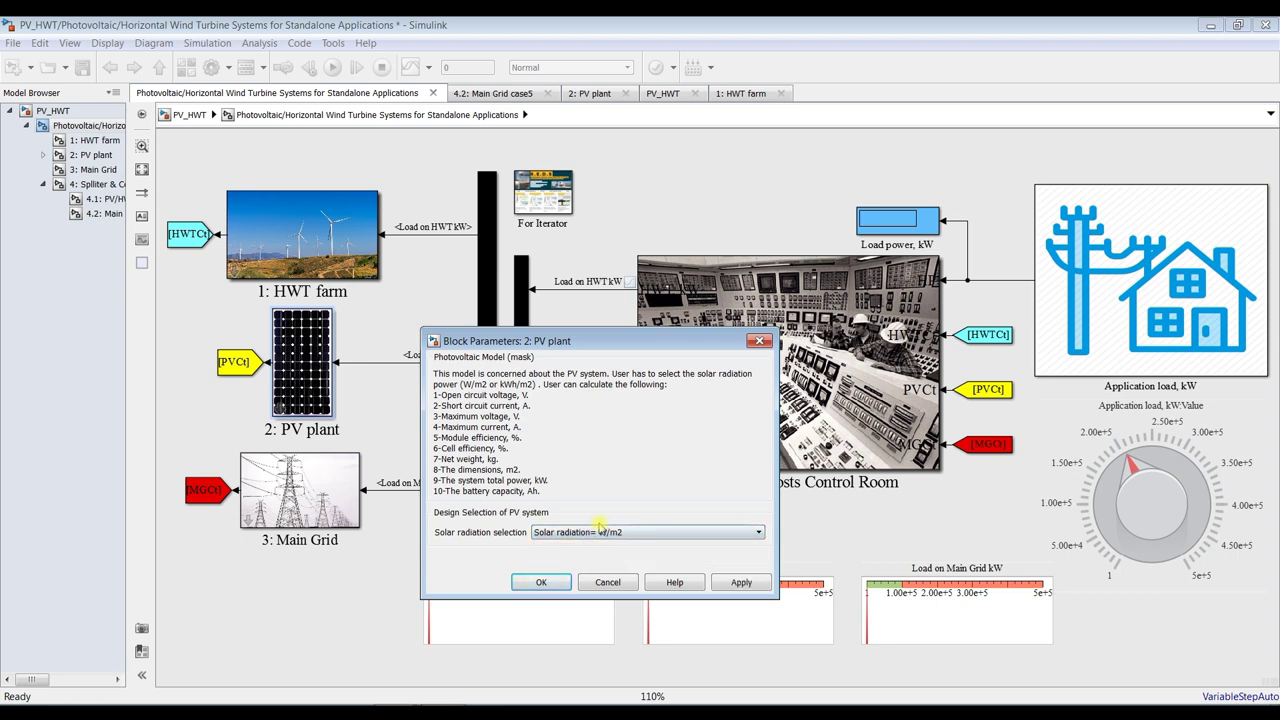
pyautogui.click(739, 583)
pyautogui.click(541, 582)
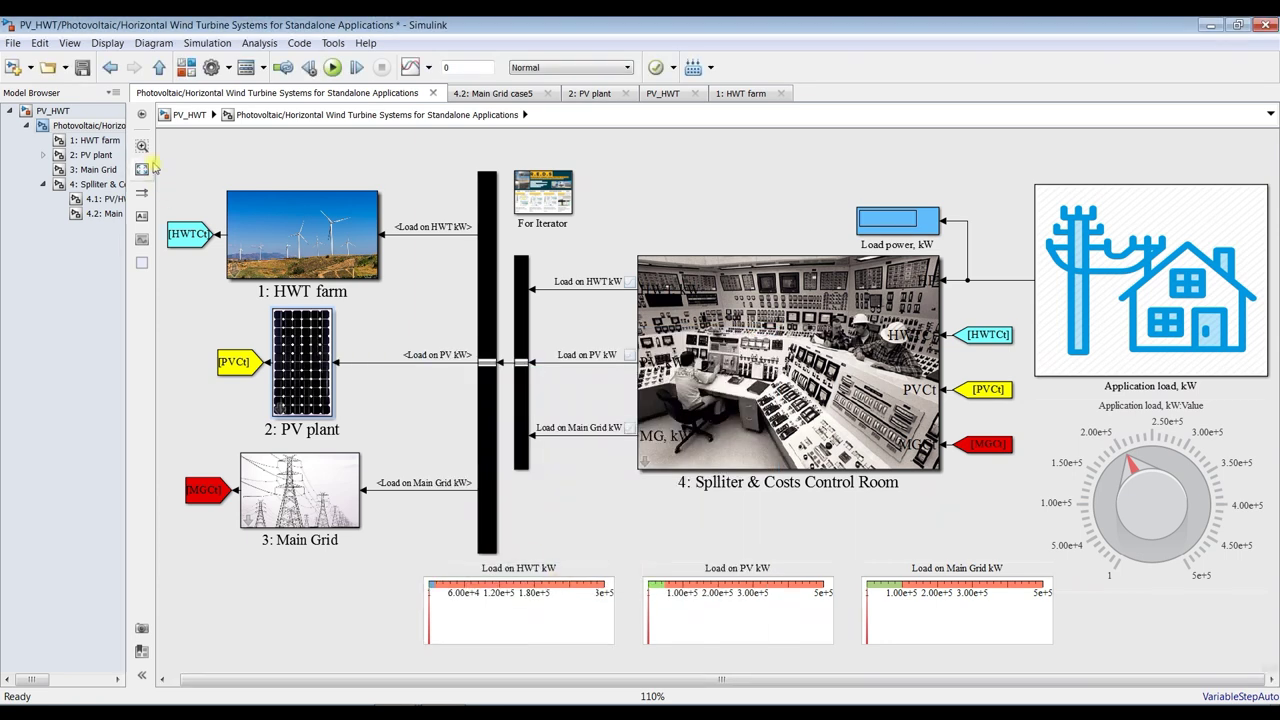
# Step: Review the 2.1 Photovoltaic (W/m2) block's operating, design, performance and cost values, then return to top level
pyautogui.click(88, 155)
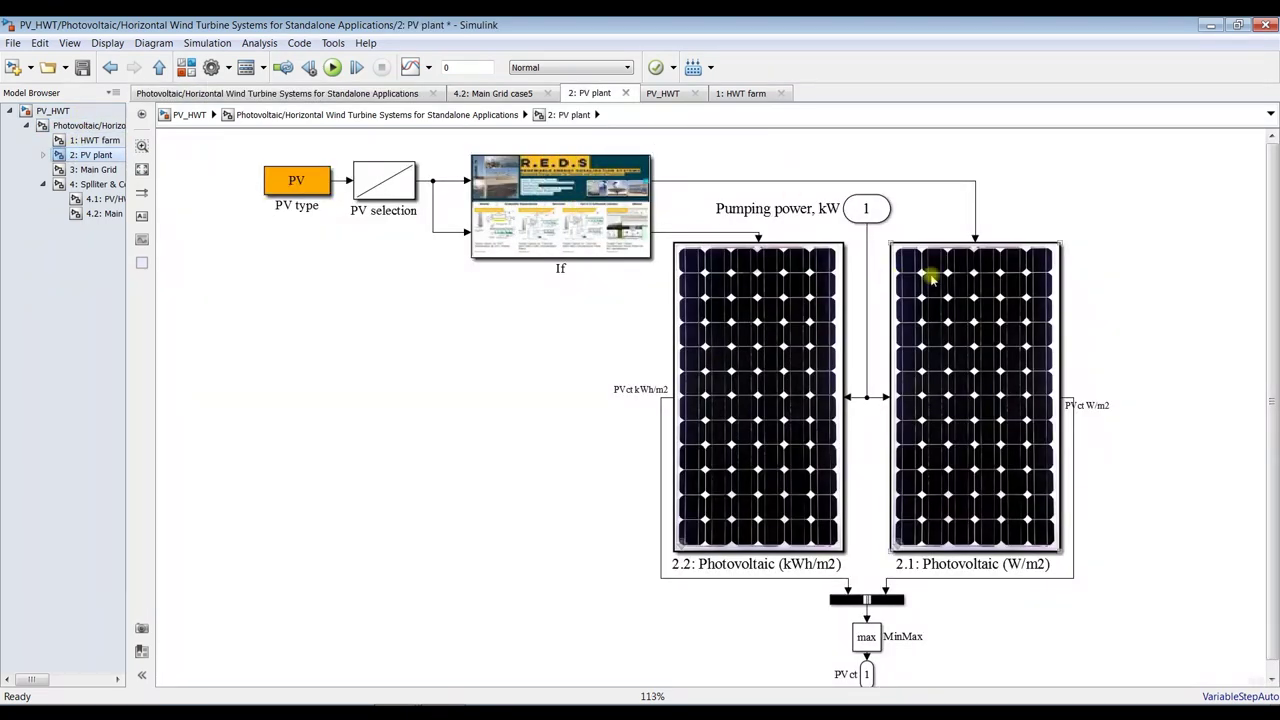
pyautogui.doubleClick(932, 278)
pyautogui.moveTo(875, 321); pyautogui.dragTo(368, 156)
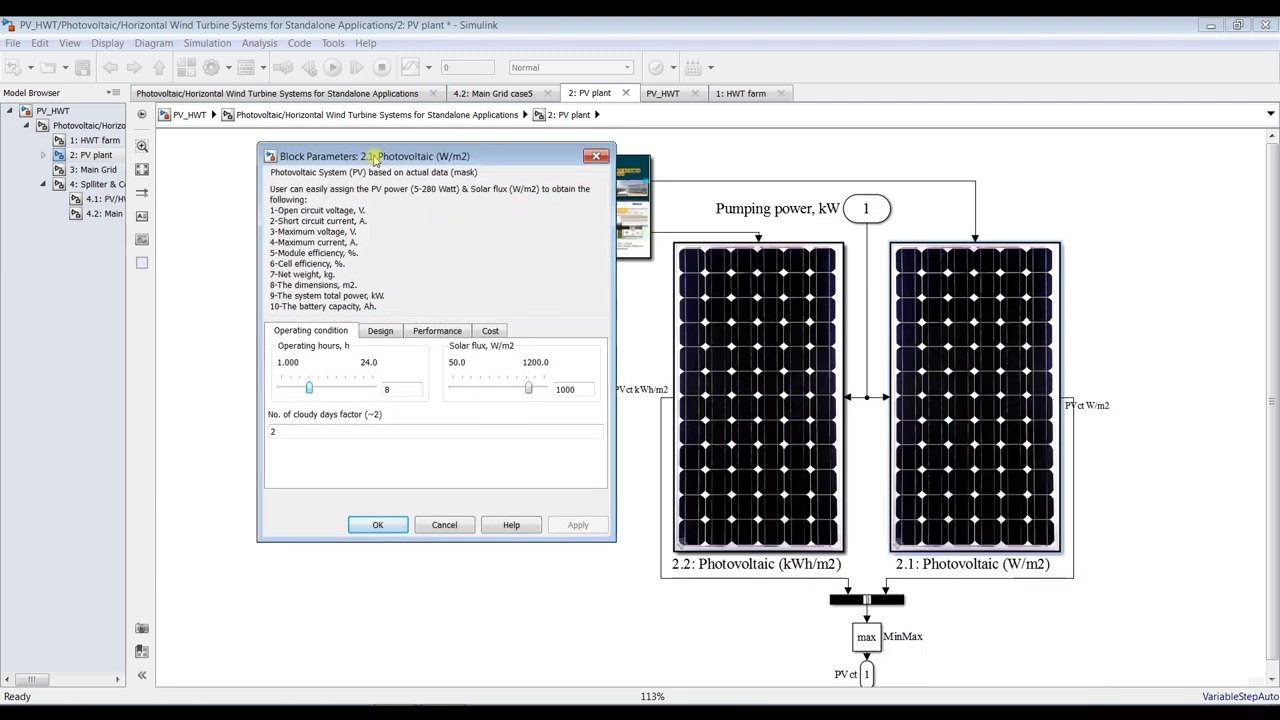
pyautogui.doubleClick(400, 389)
pyautogui.doubleClick(589, 388)
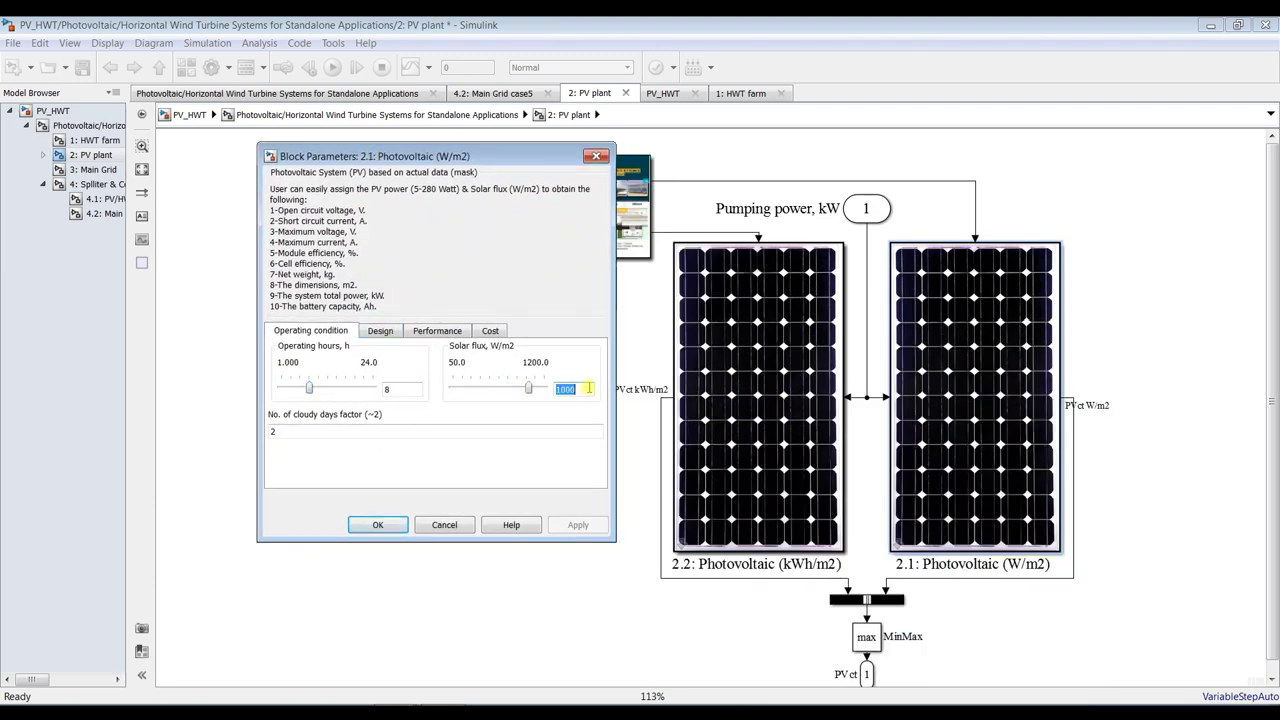
pyautogui.click(392, 336)
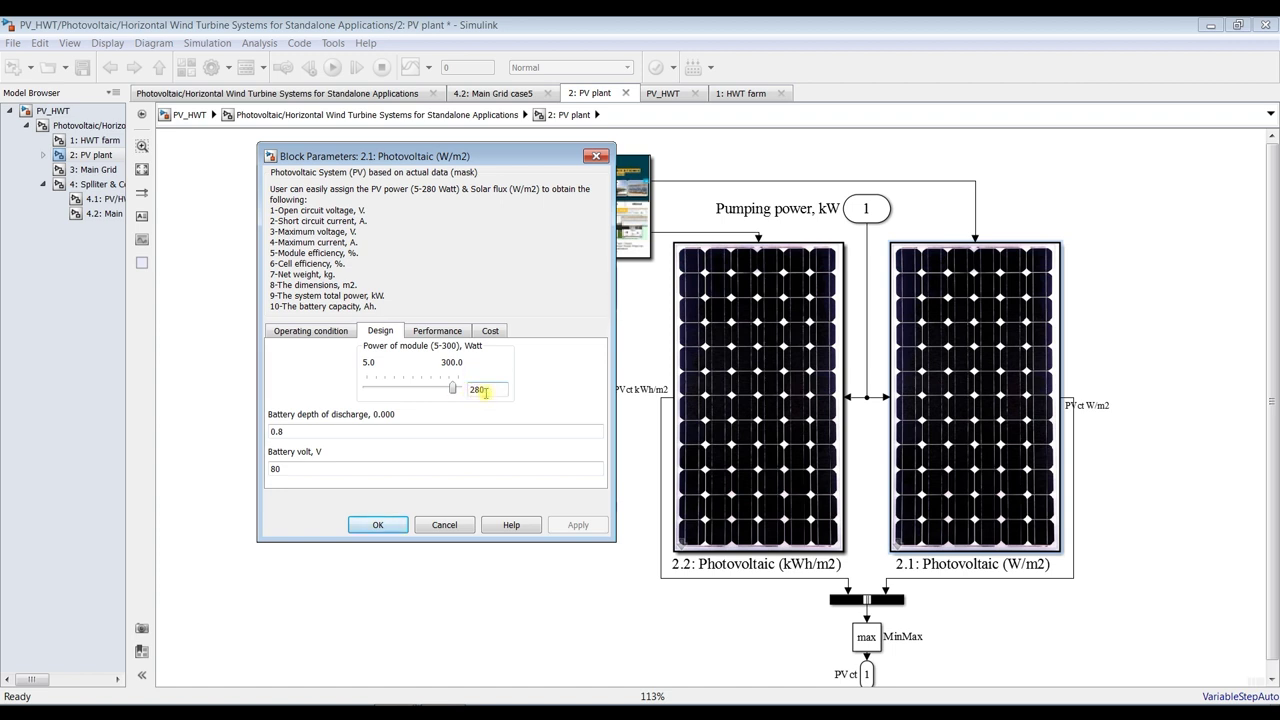
pyautogui.click(437, 332)
pyautogui.click(488, 331)
pyautogui.click(380, 526)
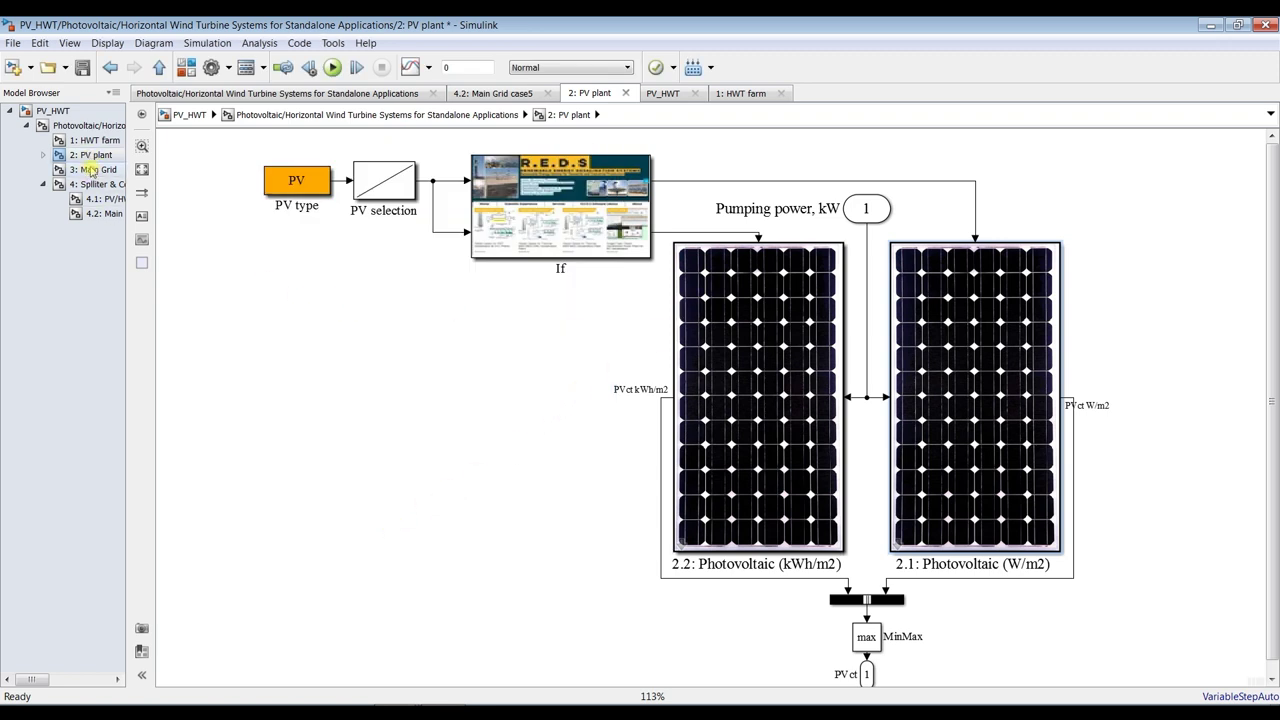
pyautogui.click(88, 126)
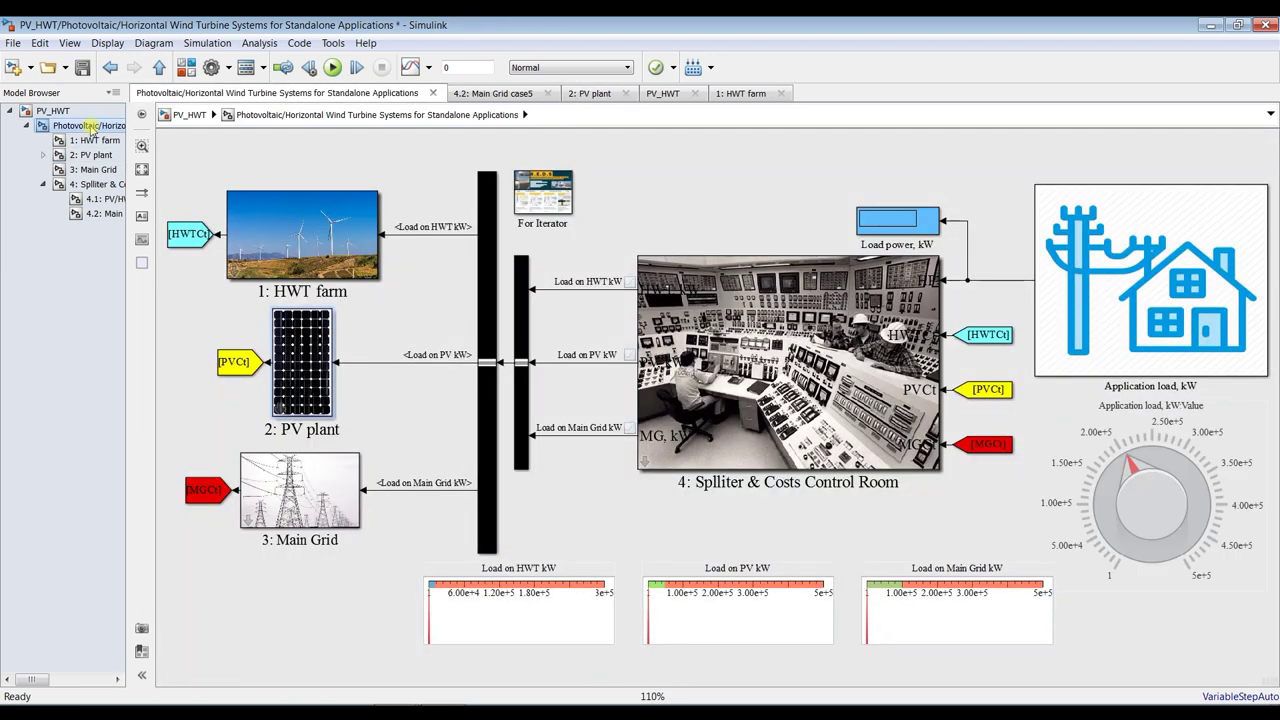
# Step: Keep the Main Grid at 24 operating hours and 0.093 $/kWh
pyautogui.doubleClick(310, 474)
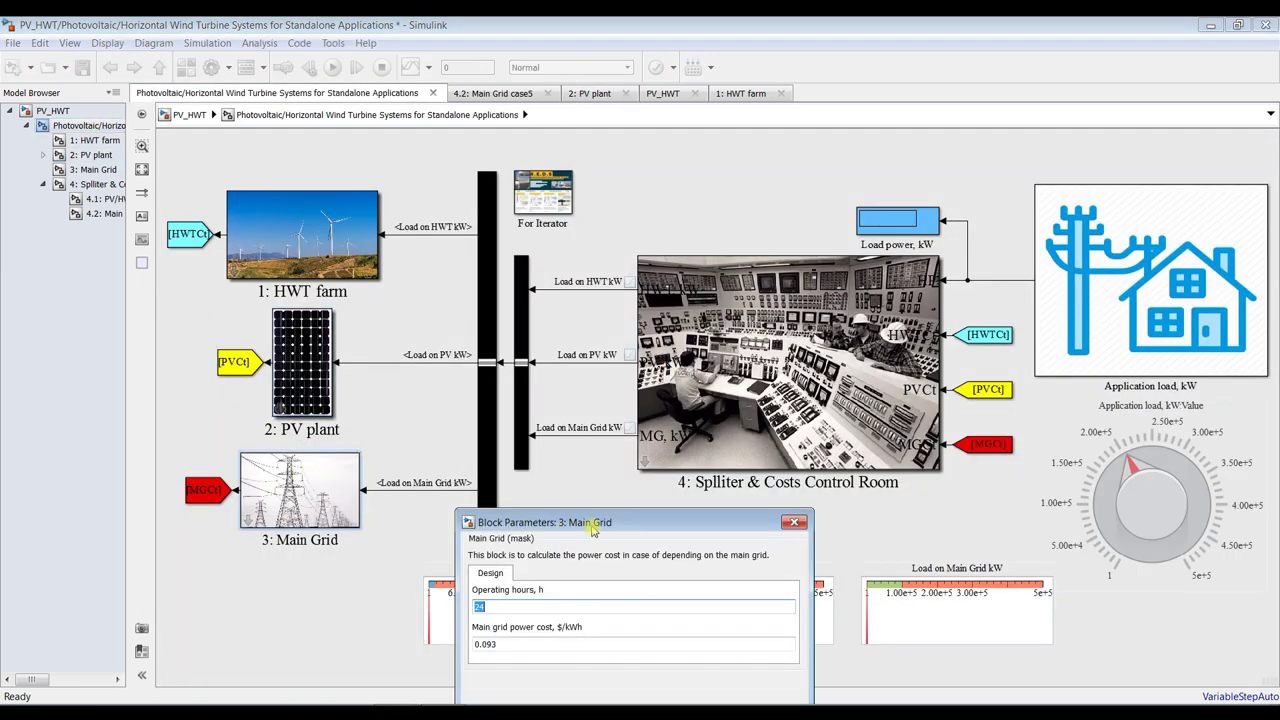
pyautogui.moveTo(596, 528); pyautogui.dragTo(510, 240)
pyautogui.press('Tab')
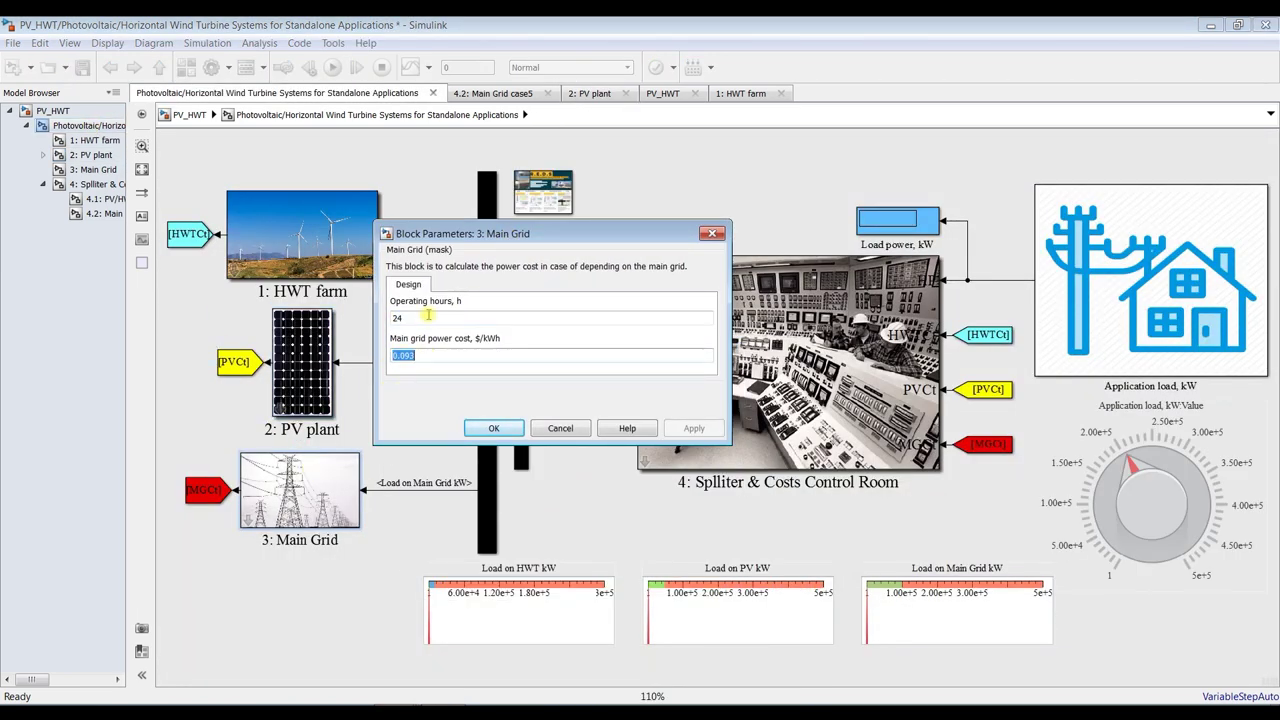
pyautogui.click(493, 428)
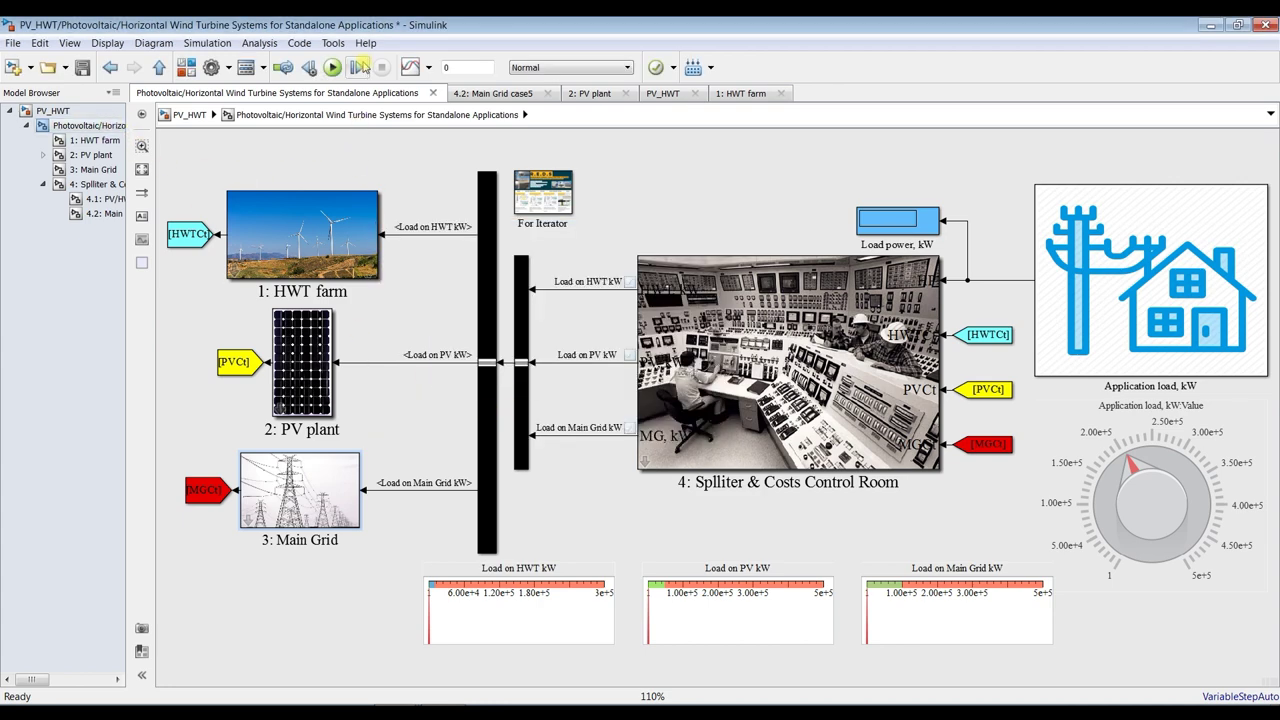
# Step: Set the Splitter to PV/HWT Load with a 0.5 ratio and apply it
pyautogui.doubleClick(798, 305)
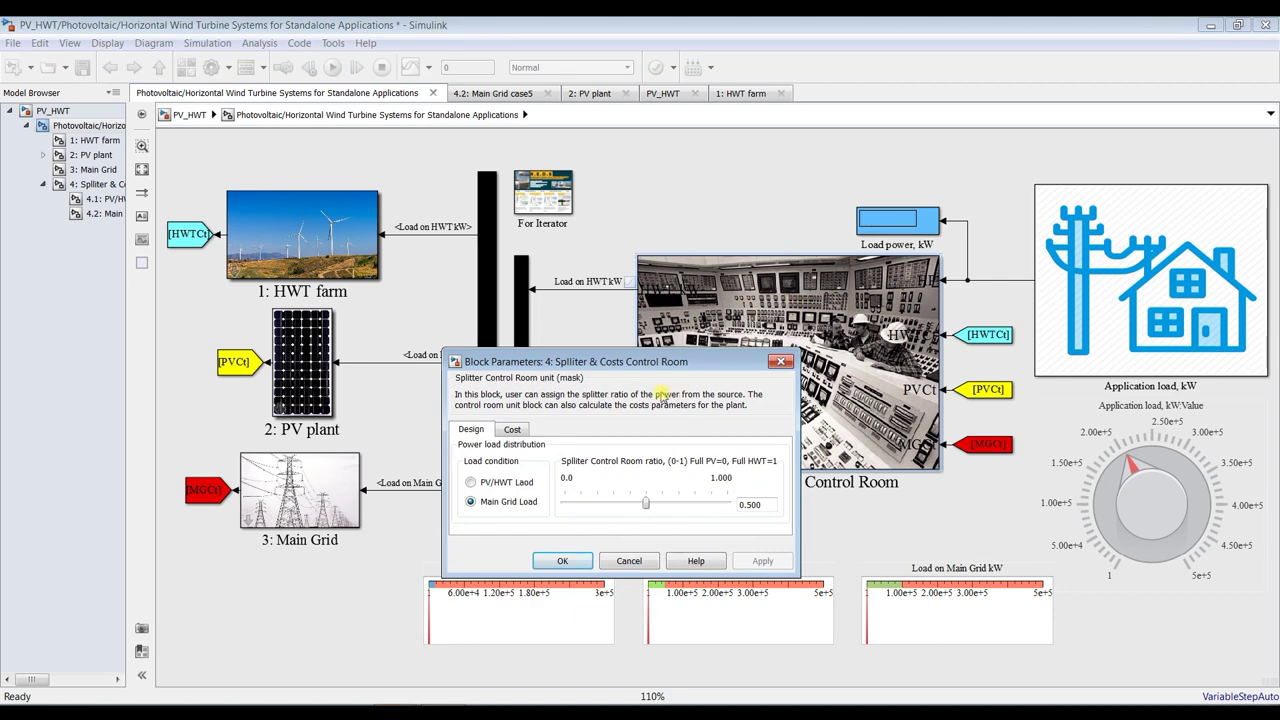
pyautogui.moveTo(634, 357); pyautogui.dragTo(575, 184)
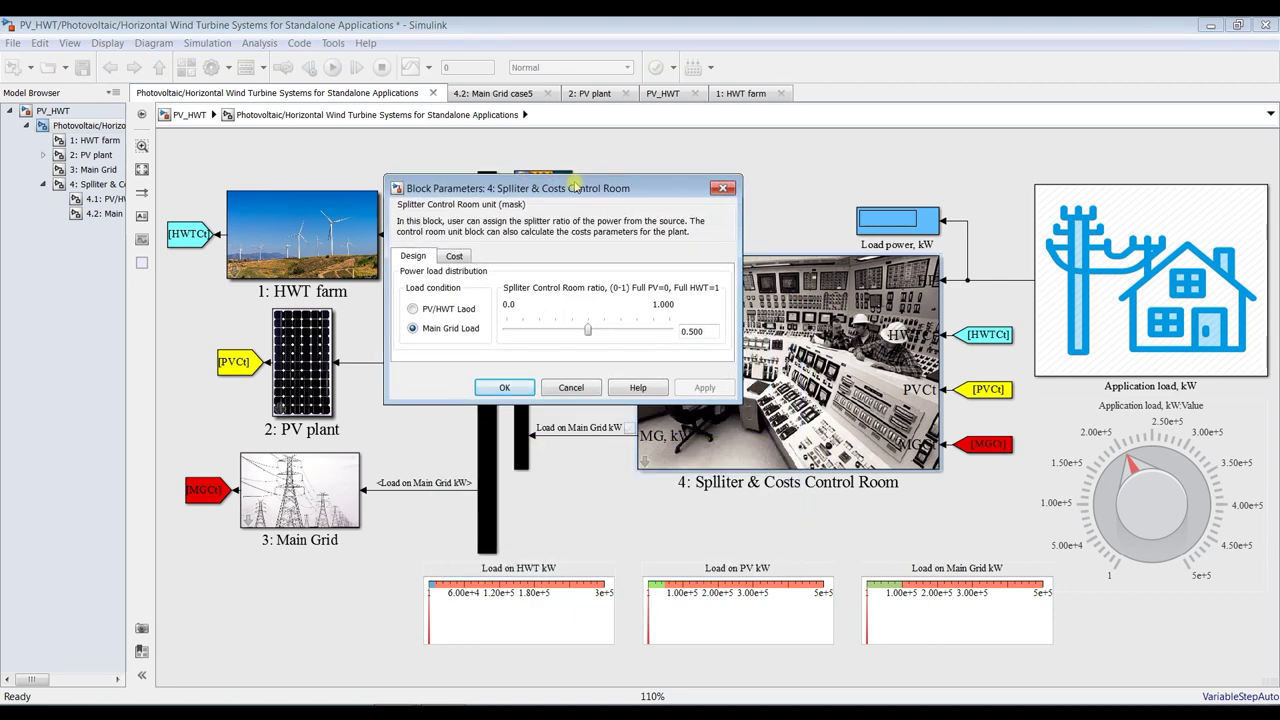
pyautogui.click(428, 310)
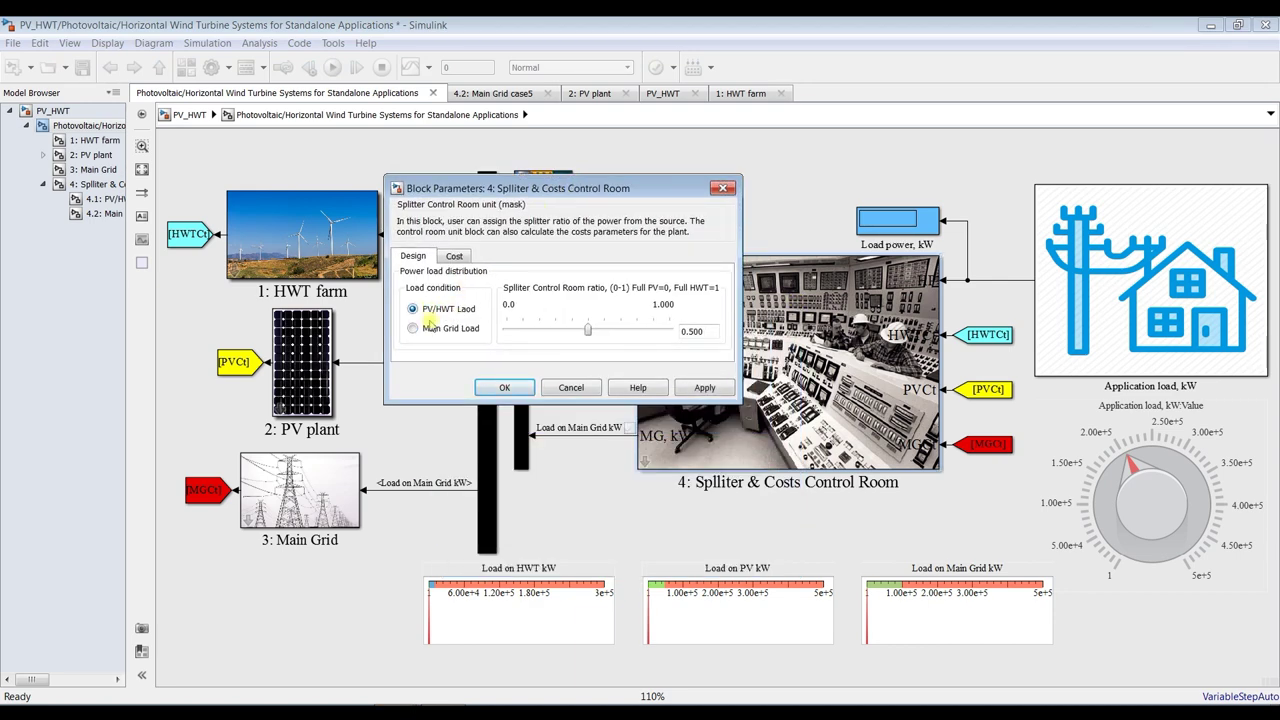
pyautogui.click(432, 312)
pyautogui.moveTo(589, 334); pyautogui.dragTo(507, 334)
pyautogui.moveTo(508, 334); pyautogui.dragTo(683, 338)
pyautogui.click(705, 388)
pyautogui.doubleClick(717, 330)
pyautogui.write('0.5')
pyautogui.click(718, 388)
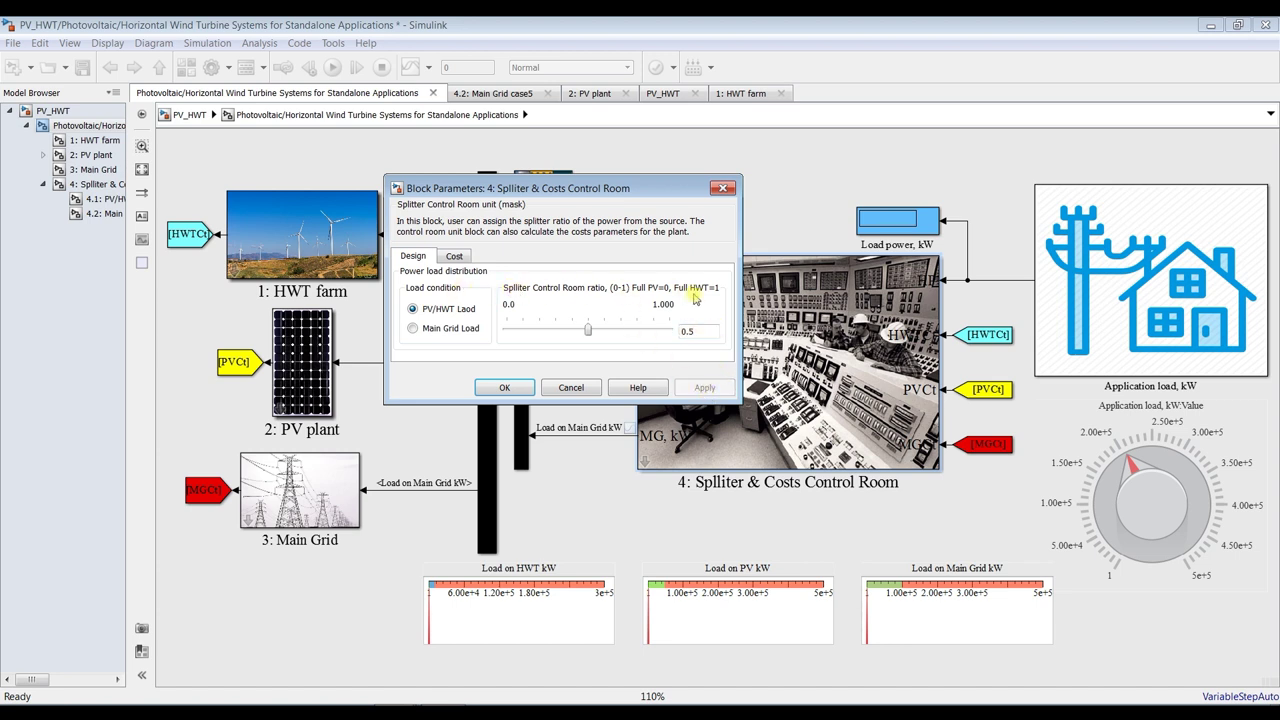
pyautogui.click(507, 388)
pyautogui.click(1134, 471)
# Step: Turn the Application load knob down near 5.00e+4 and save the model
pyautogui.moveTo(1133, 463); pyautogui.dragTo(1109, 536)
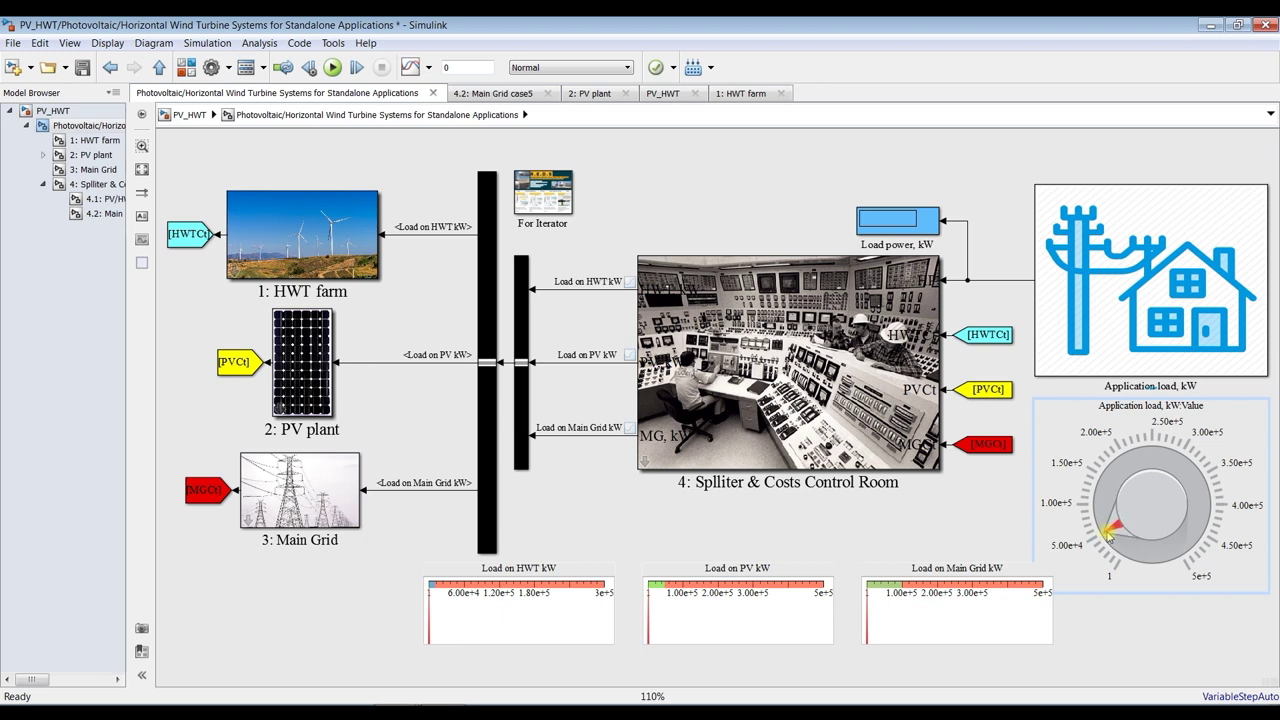
pyautogui.click(707, 183)
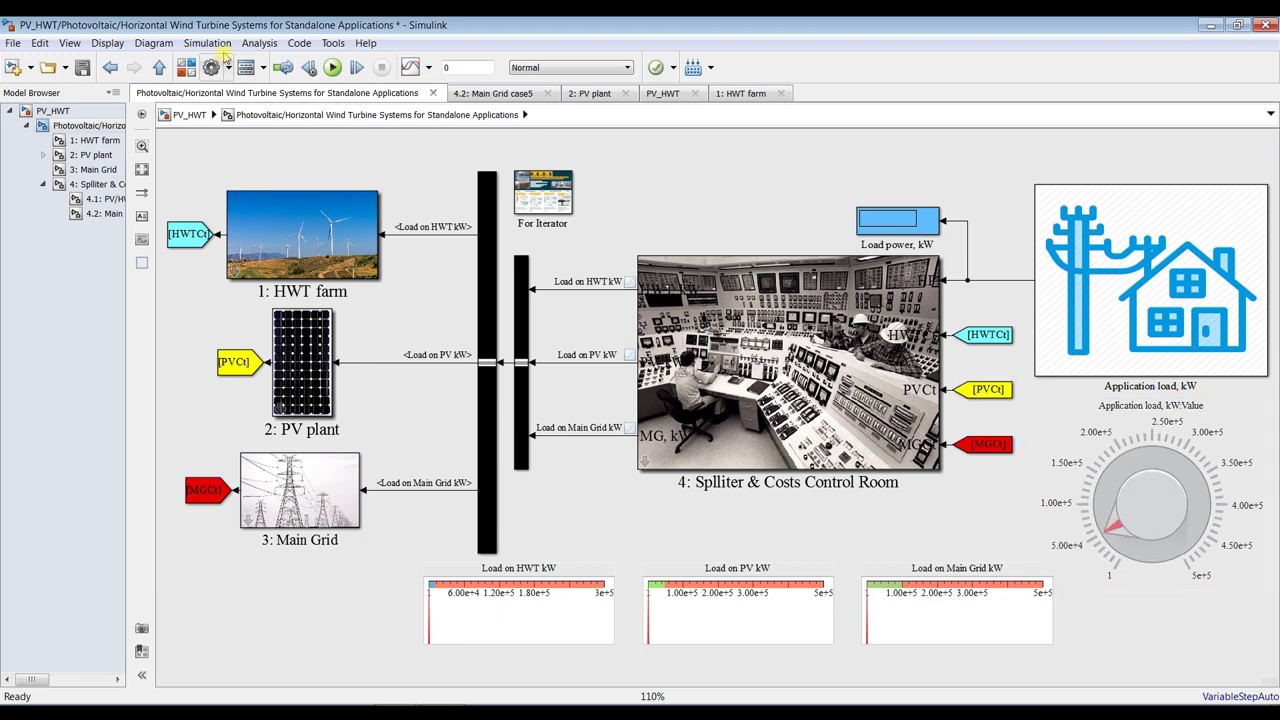
pyautogui.click(84, 67)
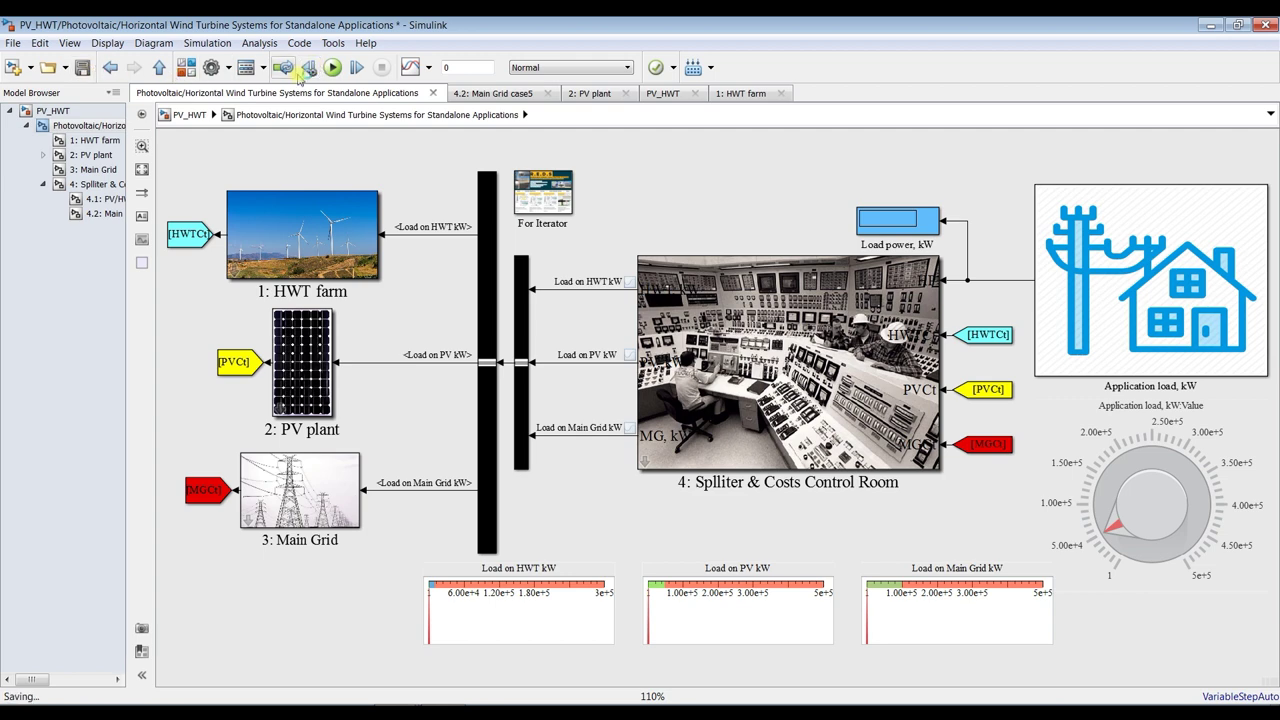